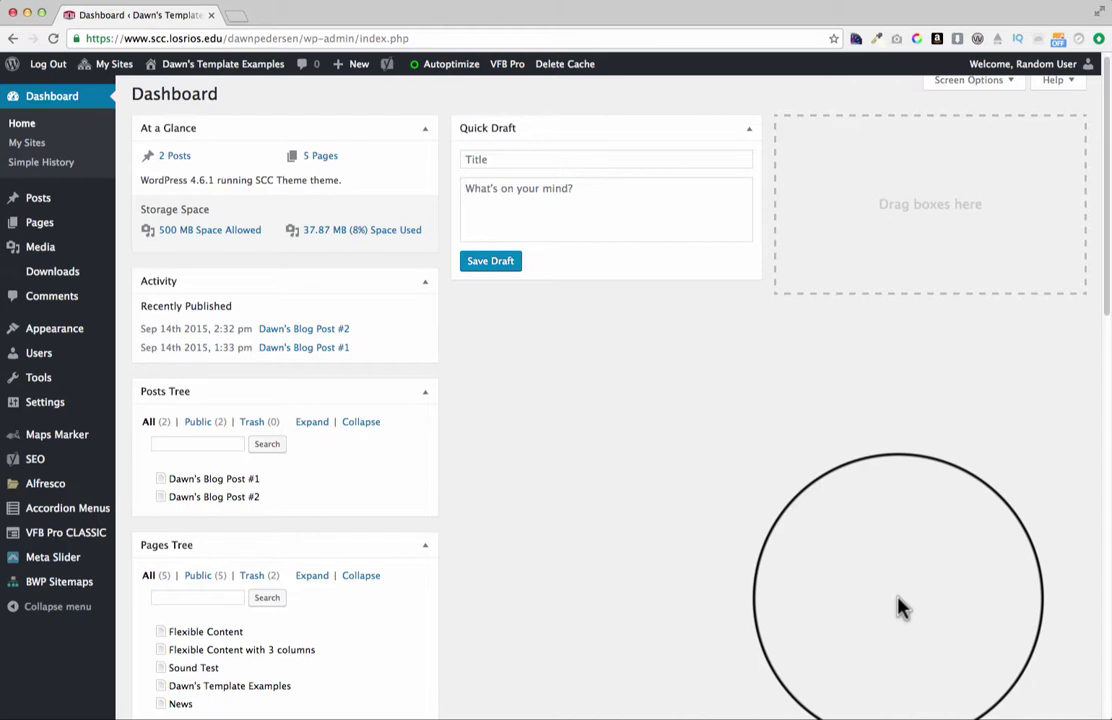
Go from the Pages list to a blank Add New Page editor
mouse_move(70, 231)
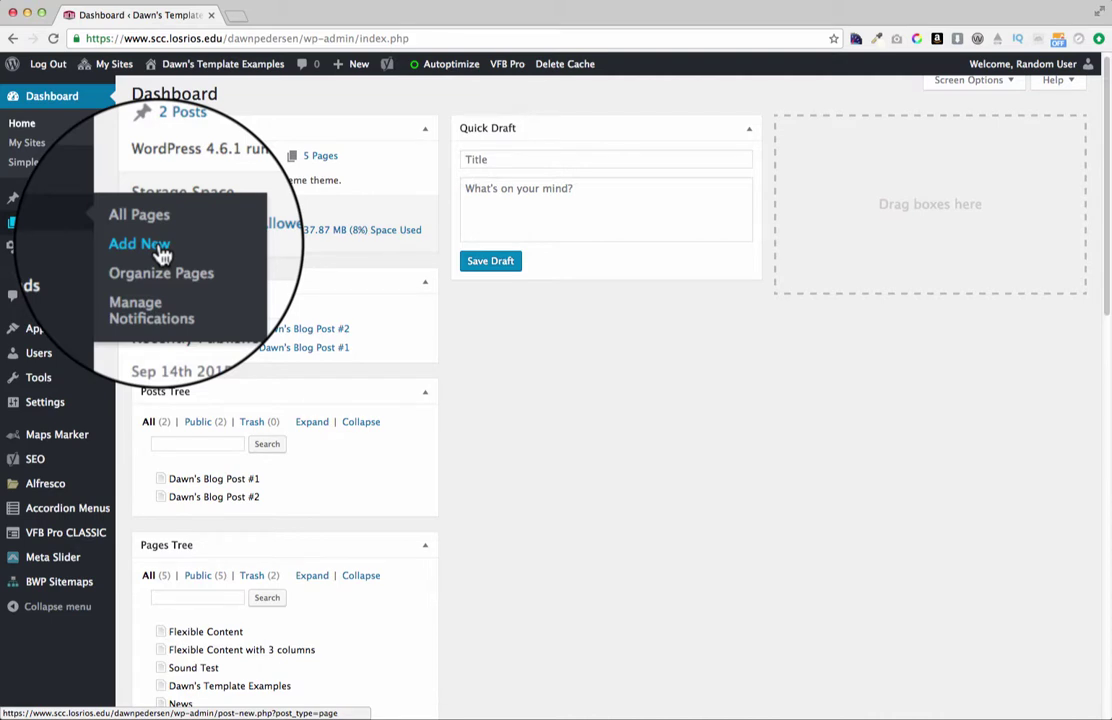
left_click(60, 228)
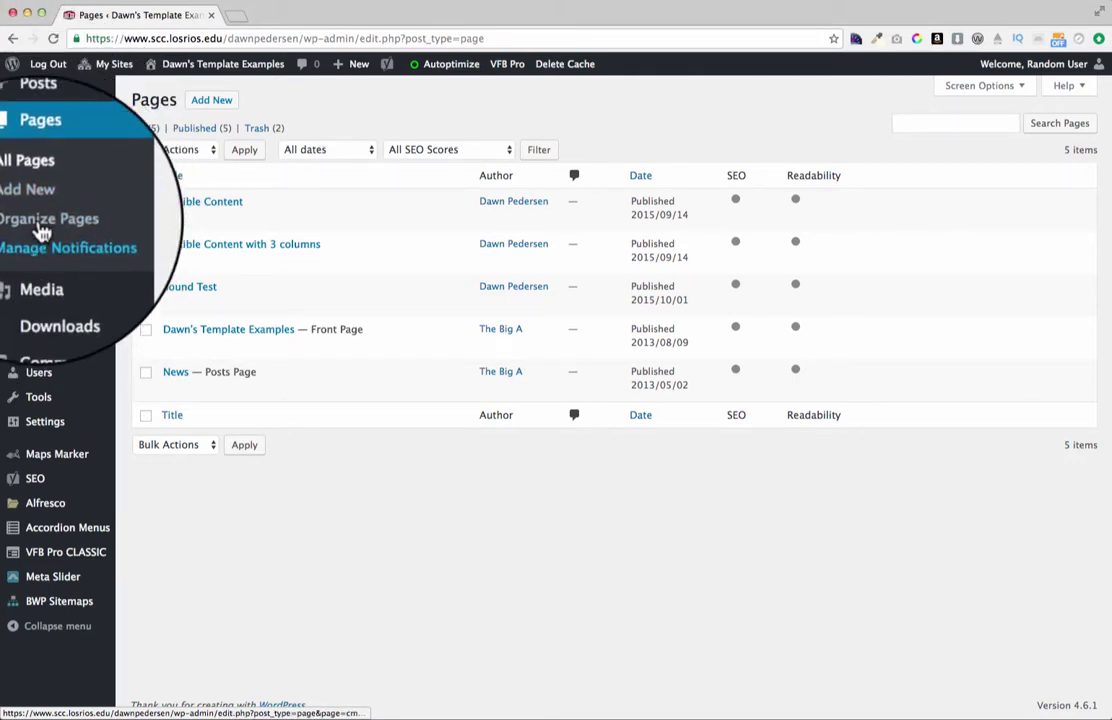
left_click(40, 212)
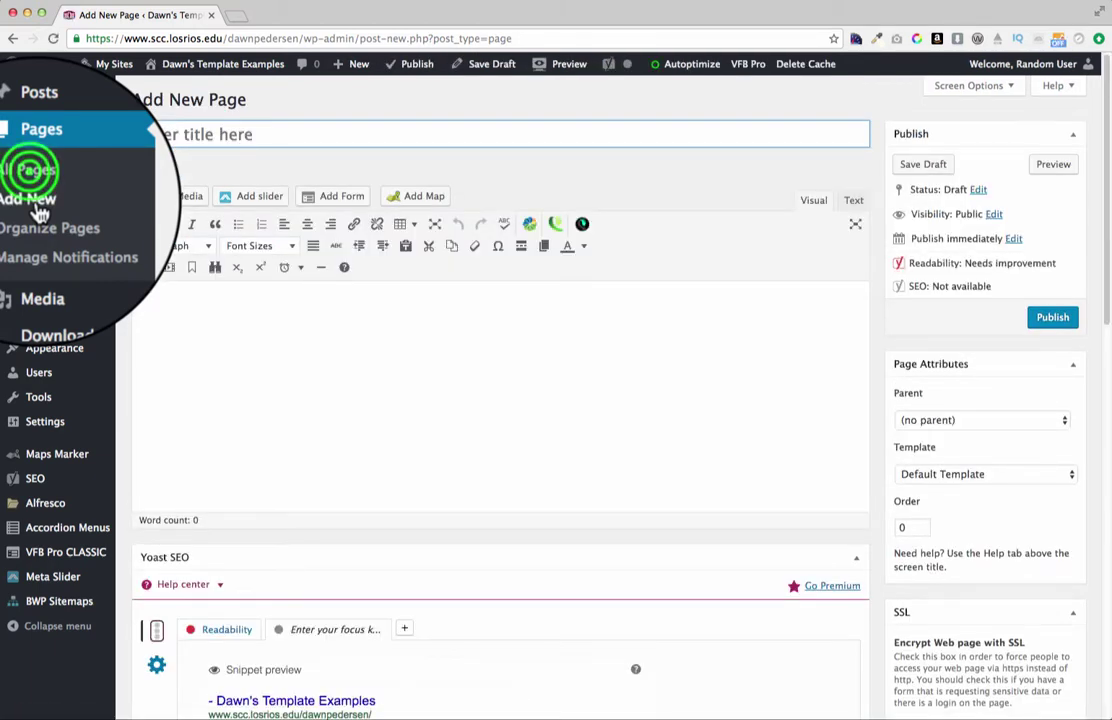
Open the existing Flexible Content page in the editor, then go back to All Pages
left_click(35, 190)
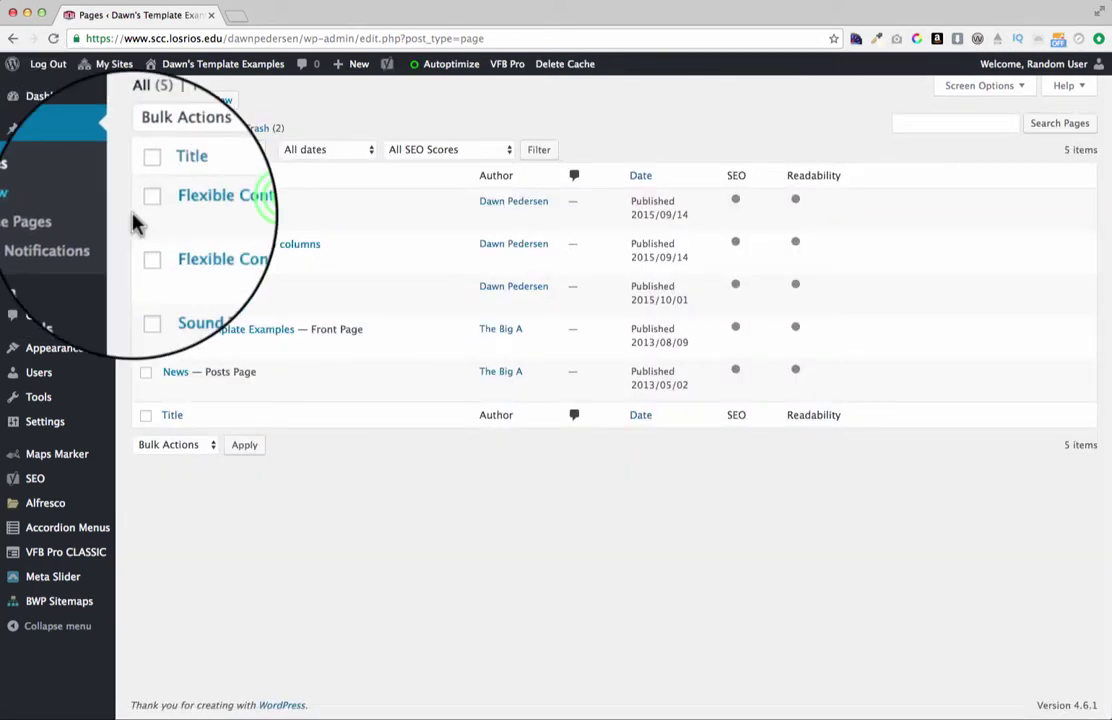
left_click(237, 210)
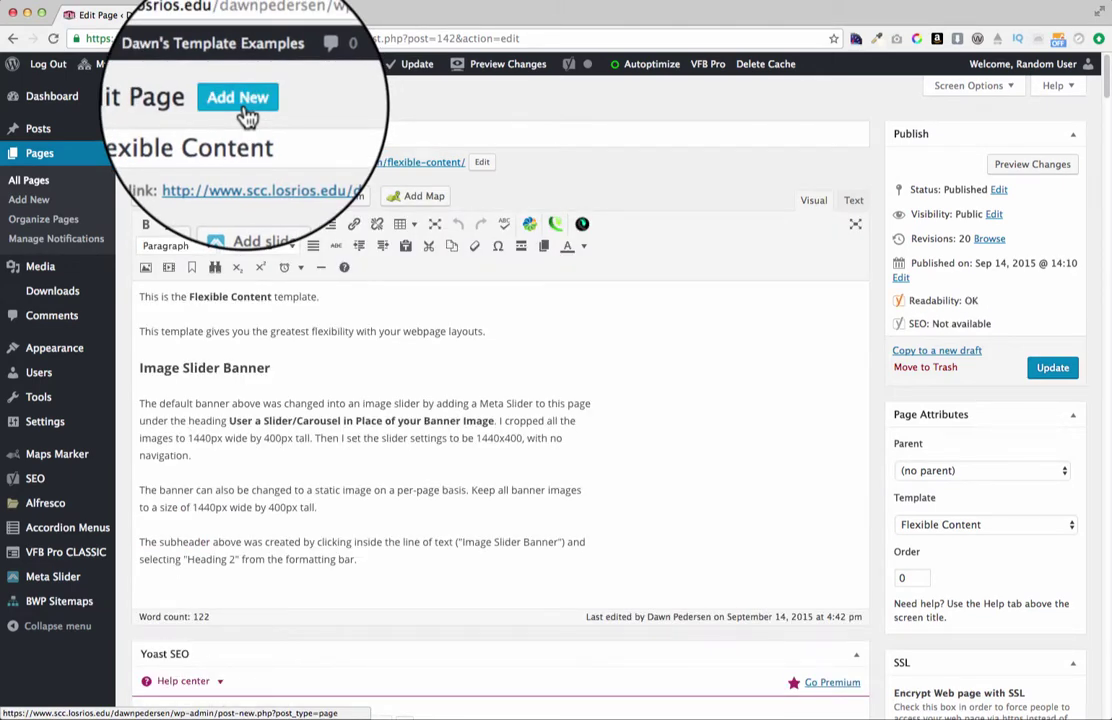
left_click(28, 181)
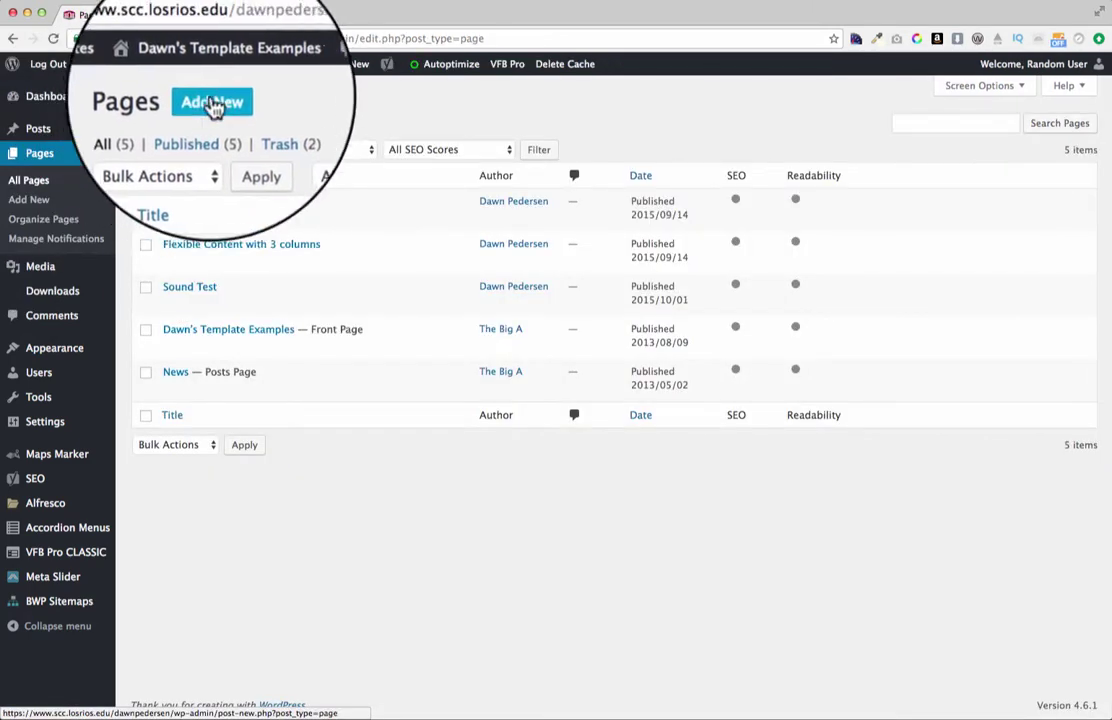
Start a new untitled page draft from the Add New button beside the Pages heading
left_click(213, 108)
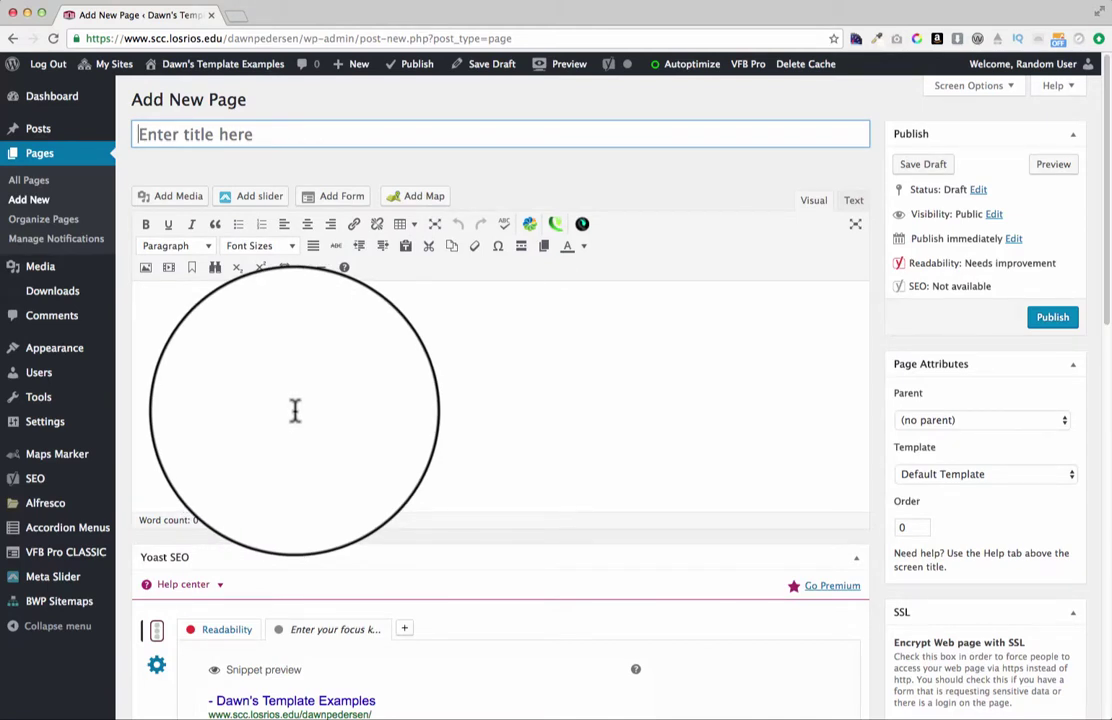
scroll(385, 509, "down", 2)
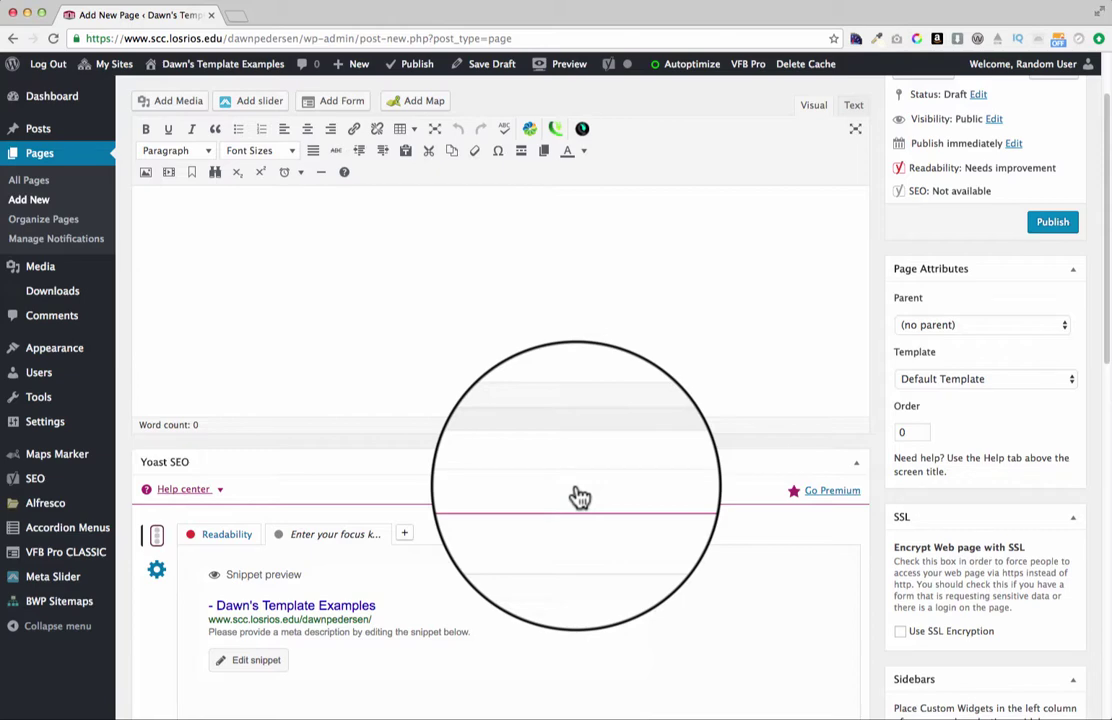
scroll(580, 497, "down", 10)
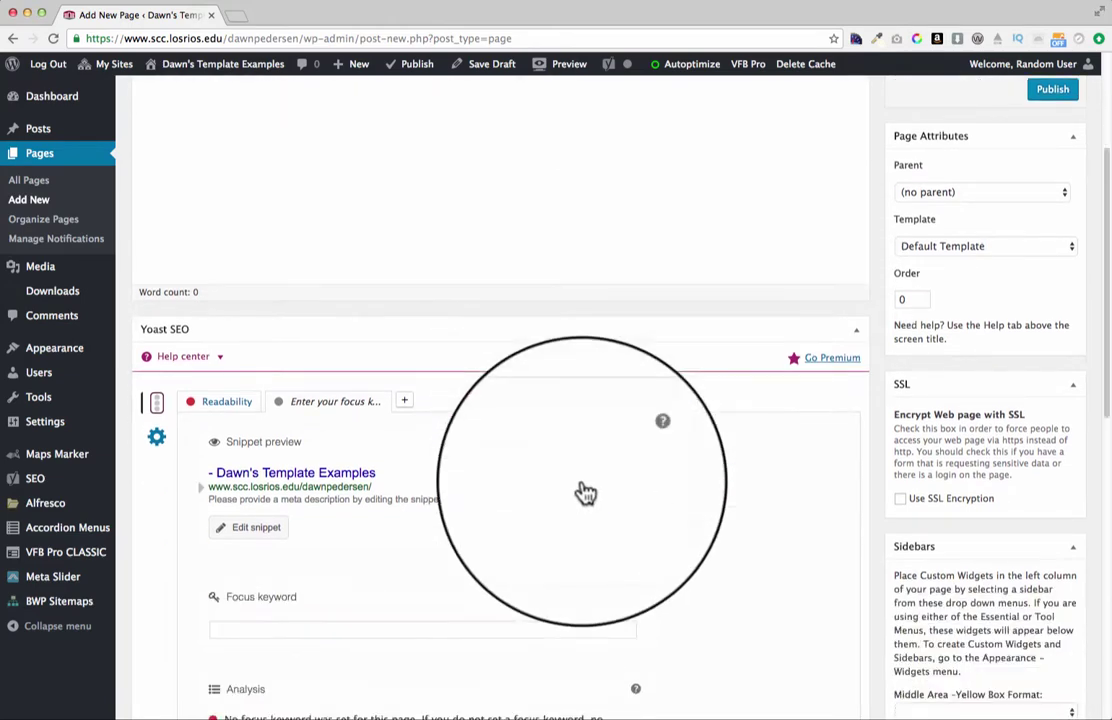
scroll(585, 490, "down", 1)
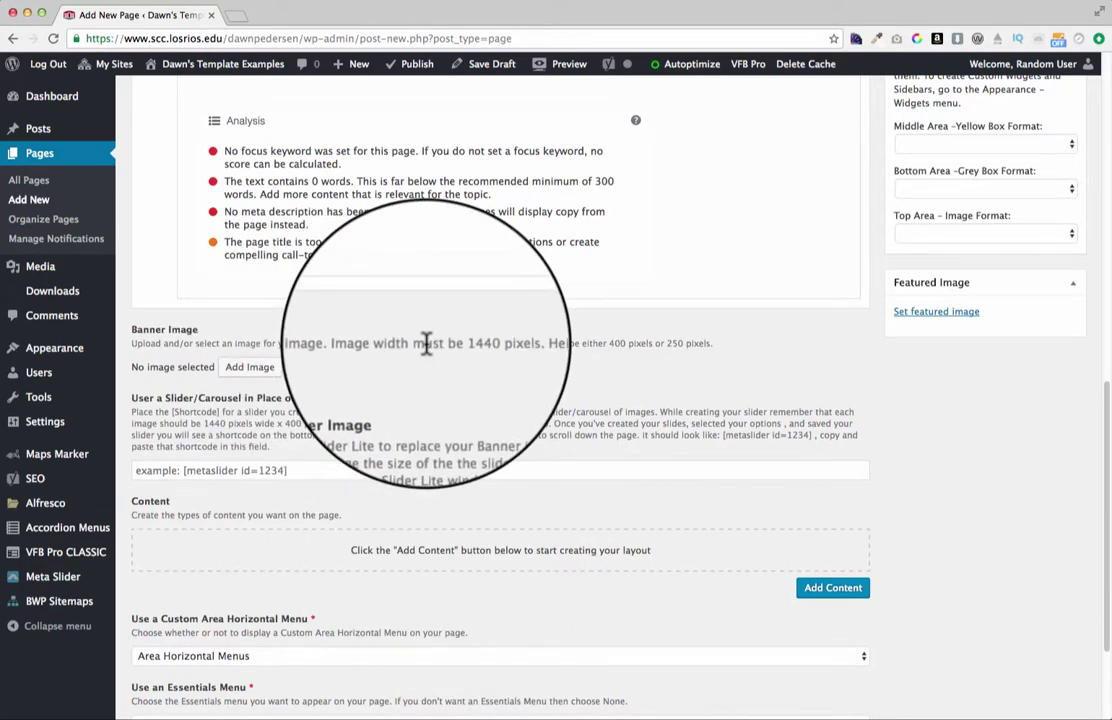
scroll(502, 400, "down", 2)
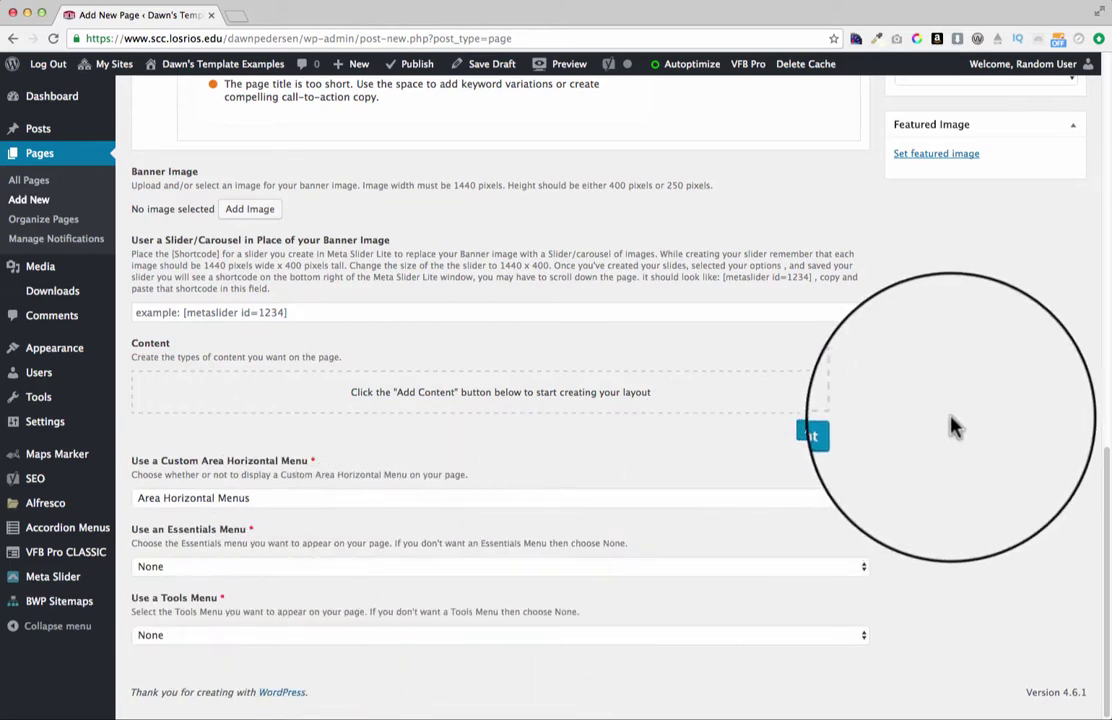
scroll(951, 425, "up", 10)
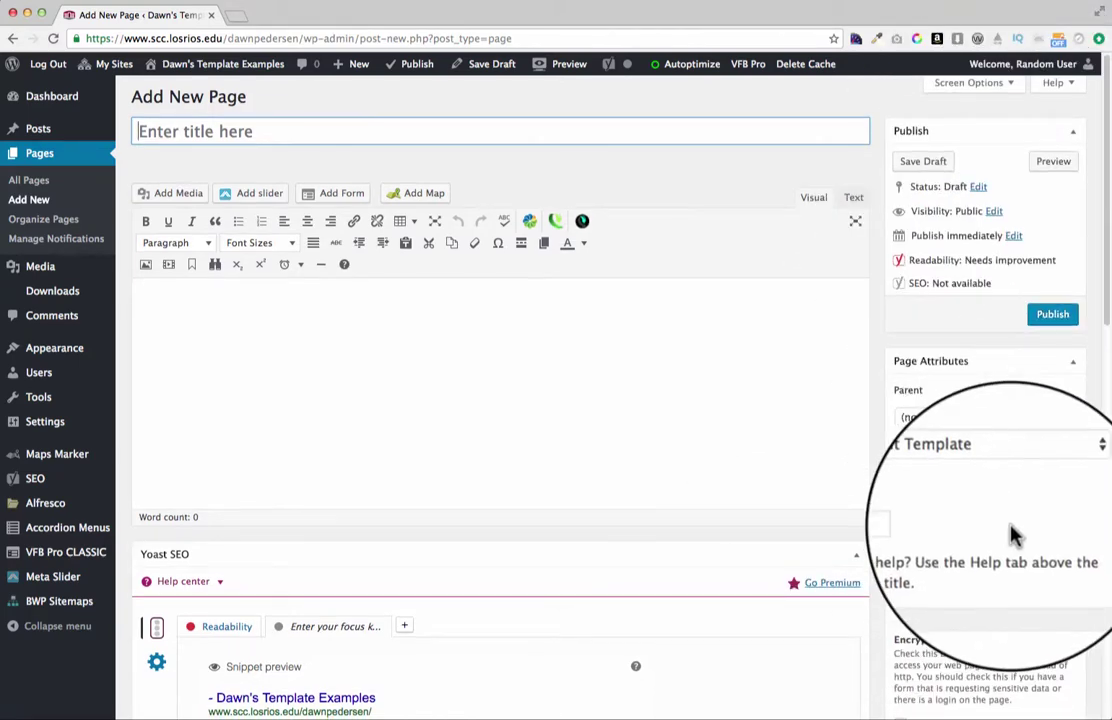
scroll(1012, 534, "down", 5)
scroll(1012, 534, "down", 9)
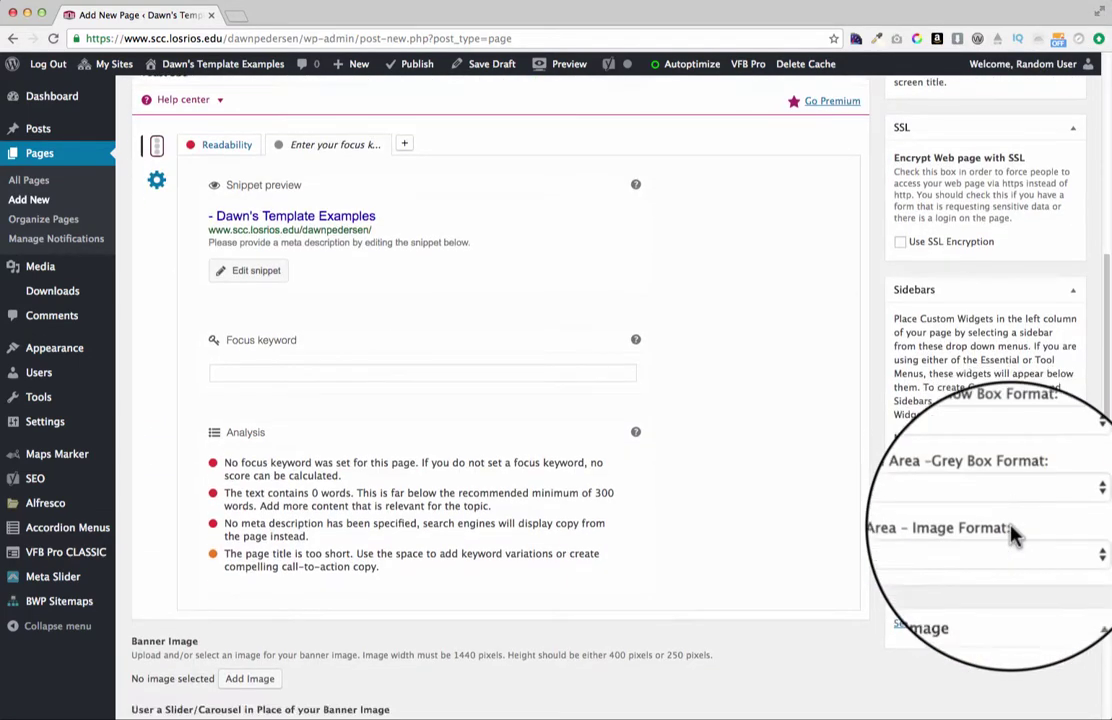
scroll(1012, 534, "up", 14)
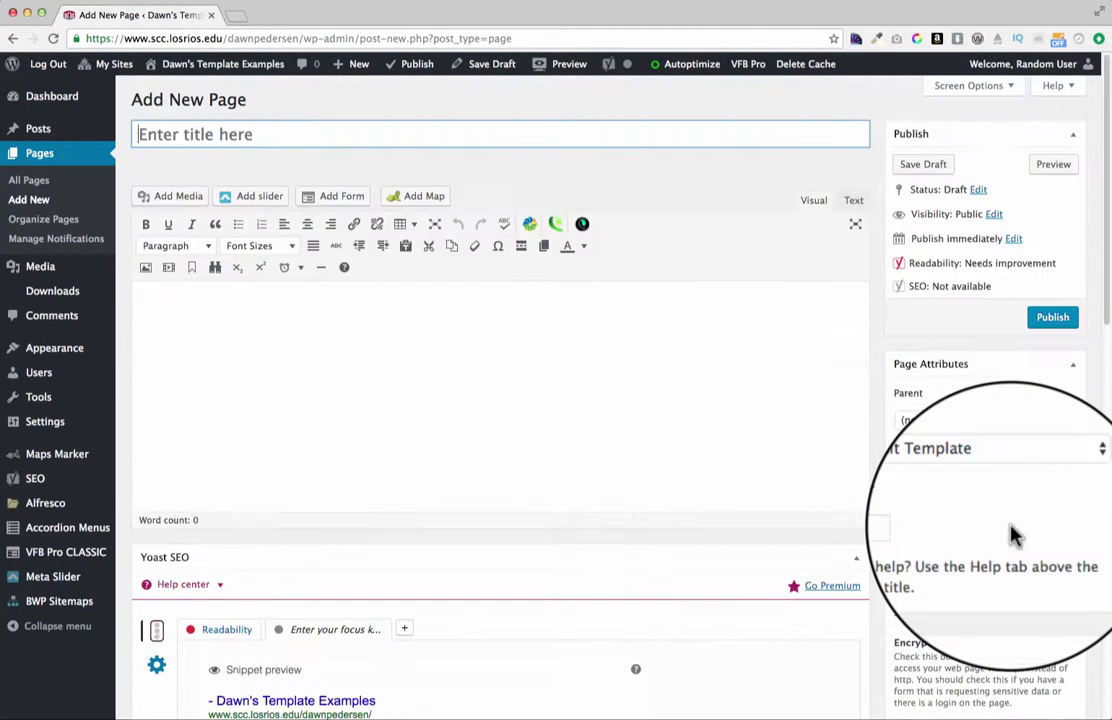
left_click(1073, 140)
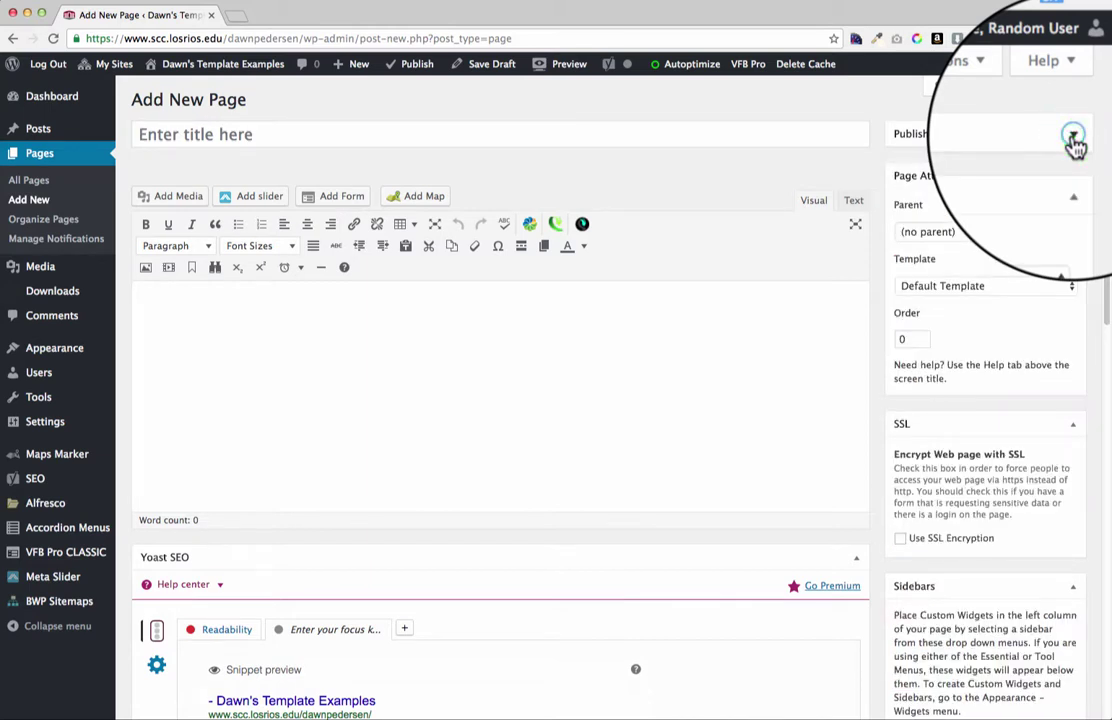
left_click(1073, 138)
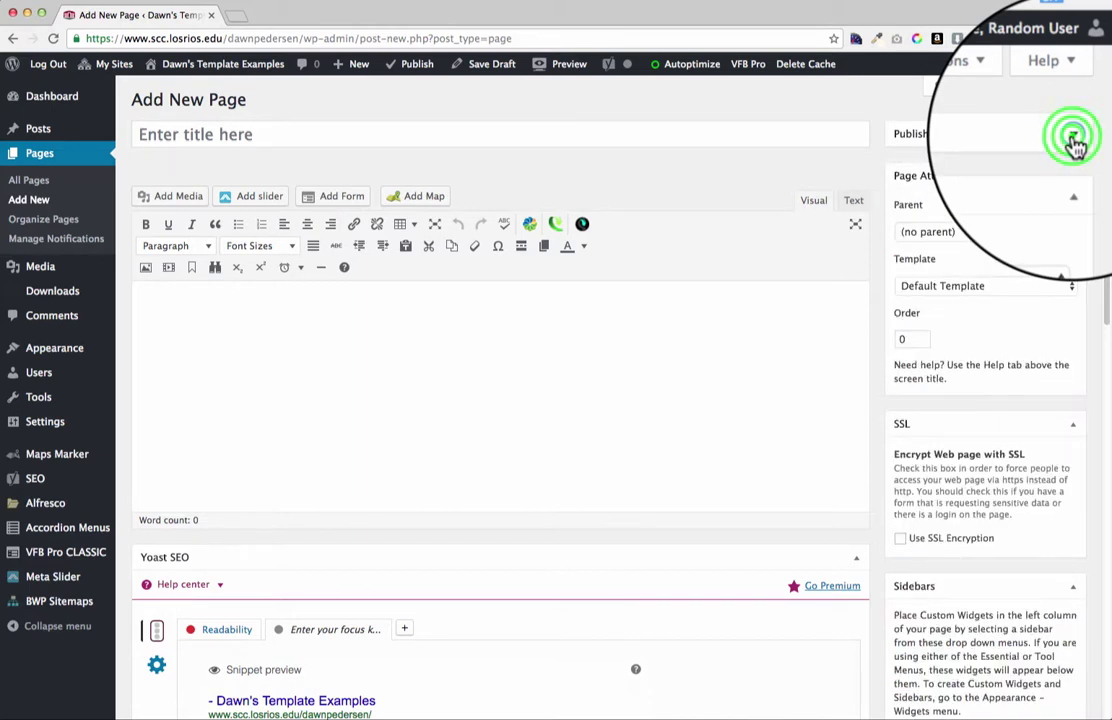
left_click(1073, 139)
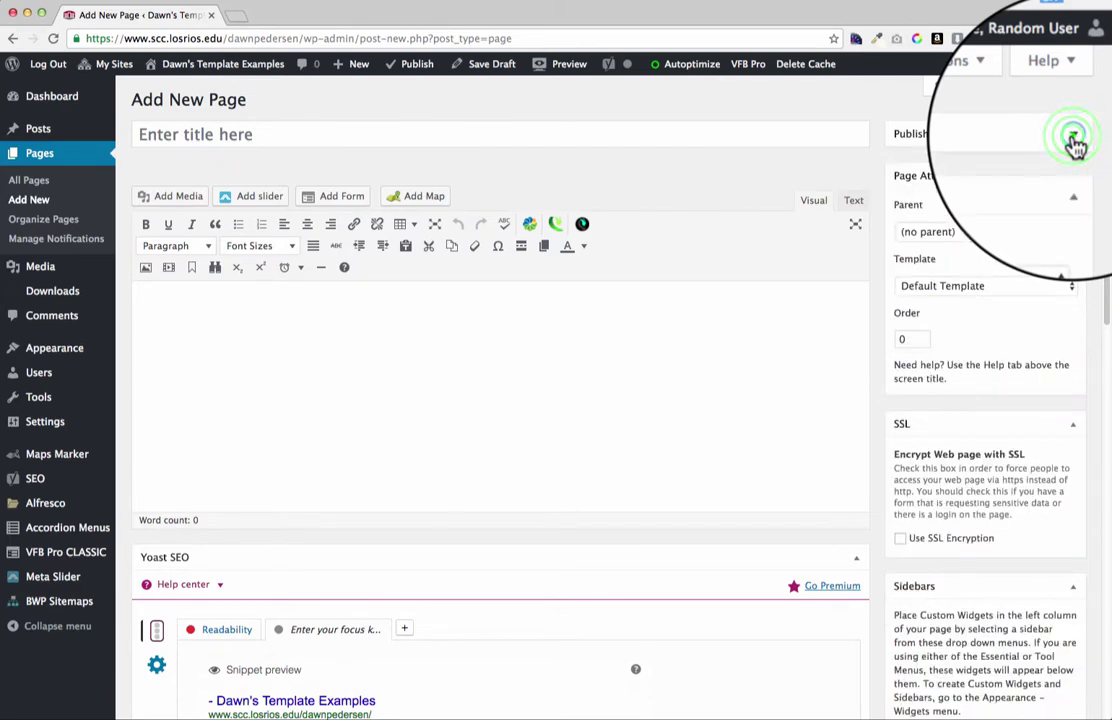
left_click(1073, 139)
left_click(1073, 139)
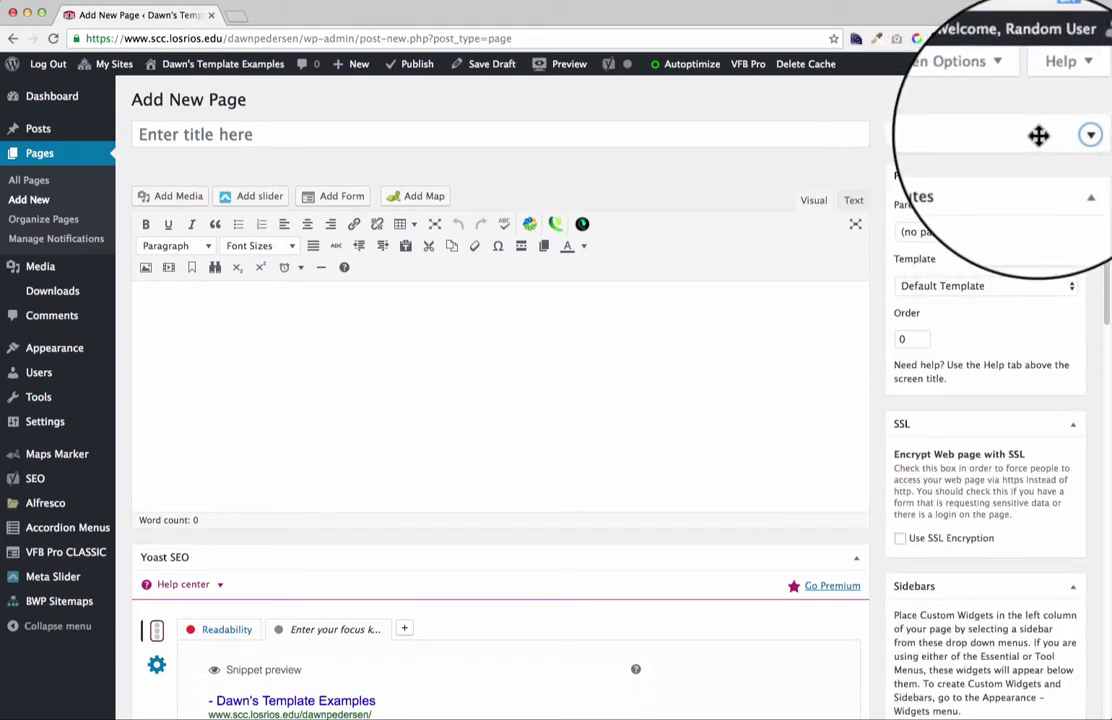
left_click(1074, 137)
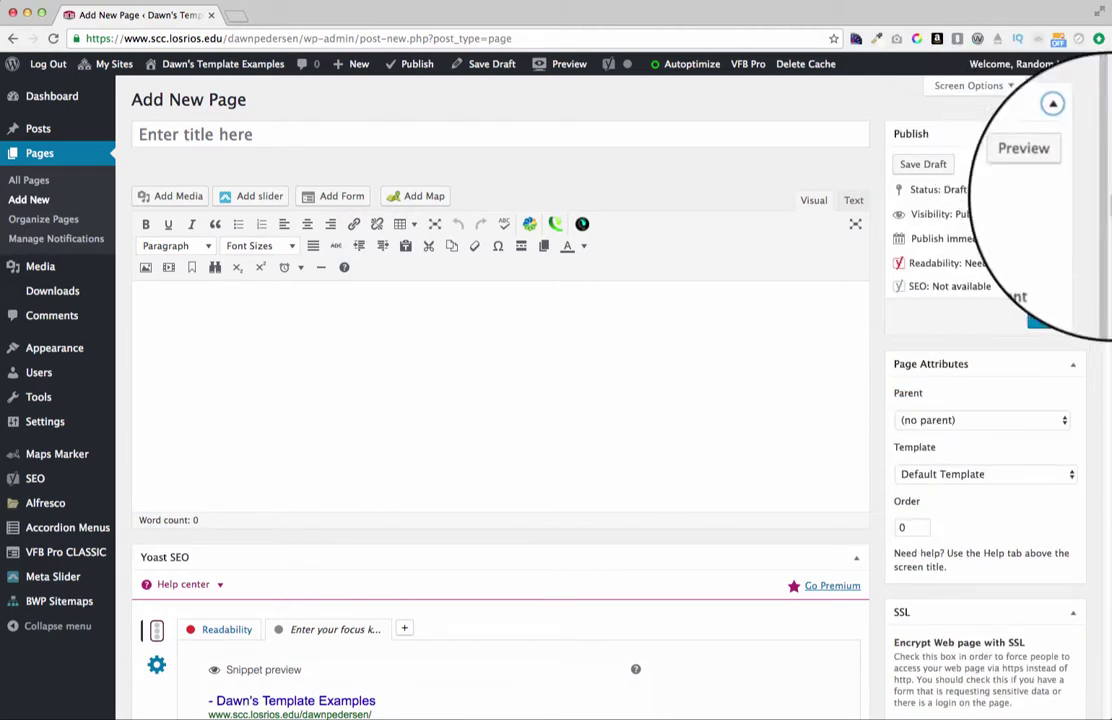
left_click(1073, 366)
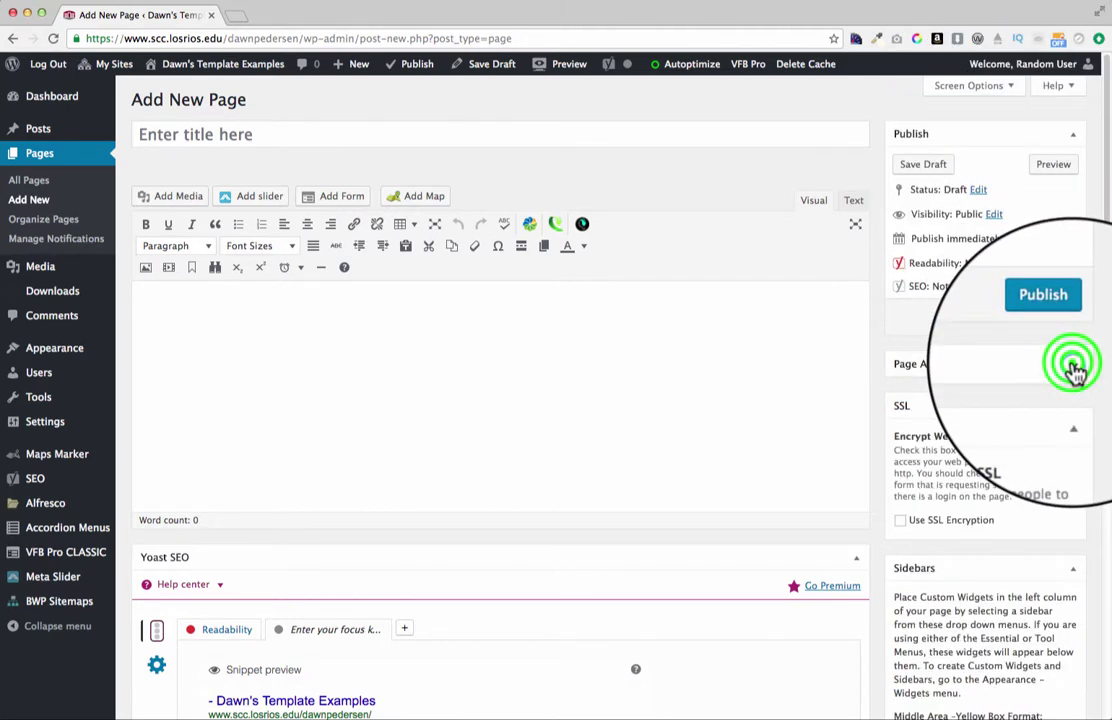
left_click(1073, 367)
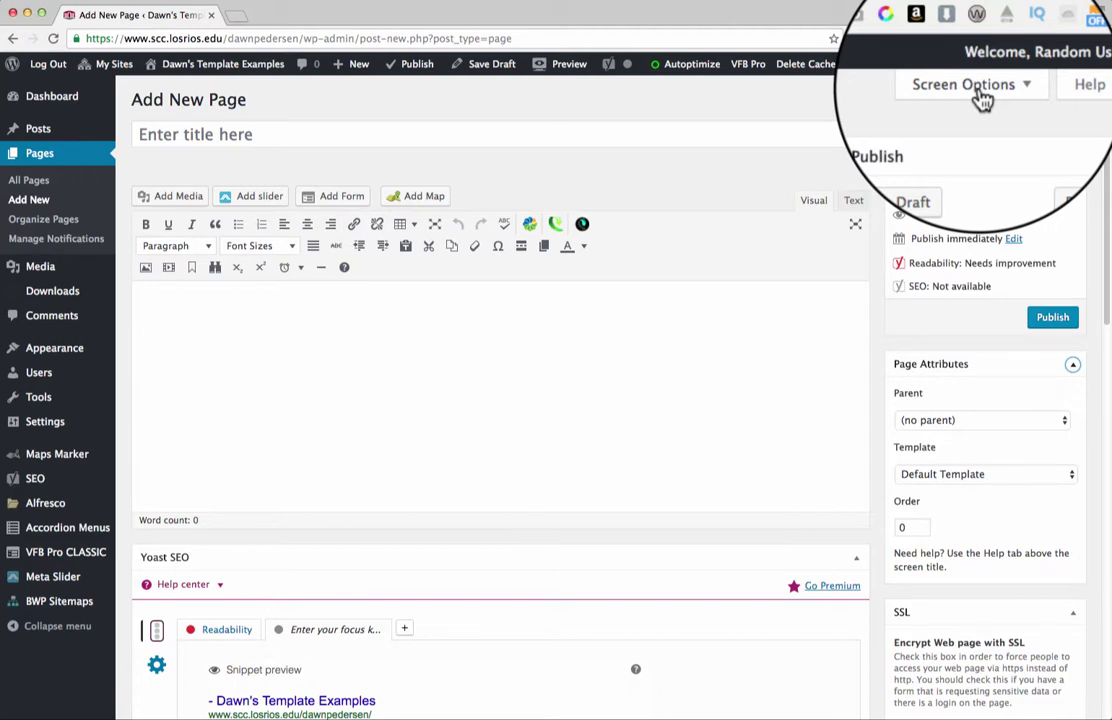
Uncheck the SSL and Yoast SEO boxes in Screen Options, then close the panel
left_click(983, 97)
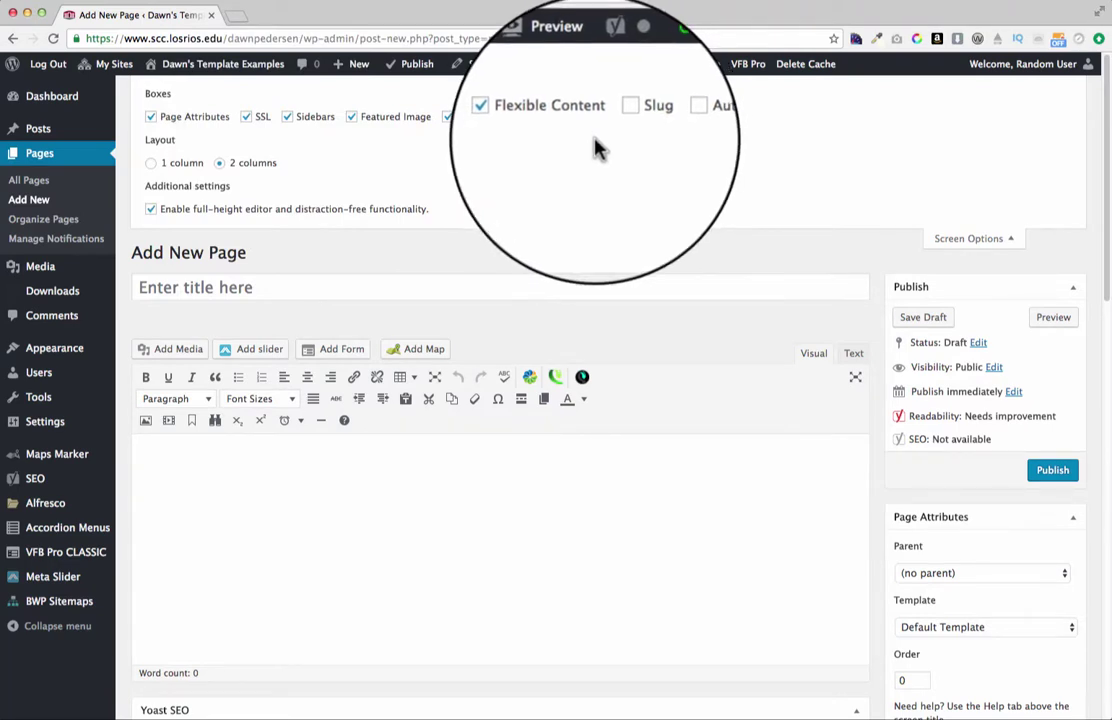
left_click(245, 117)
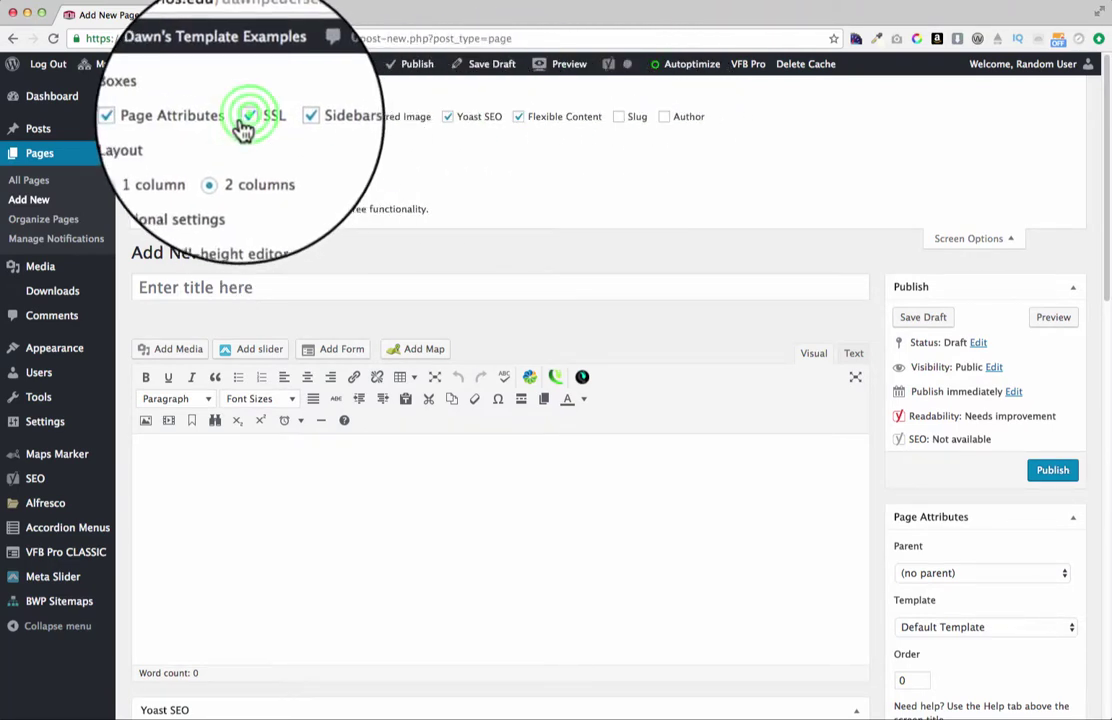
left_click(446, 116)
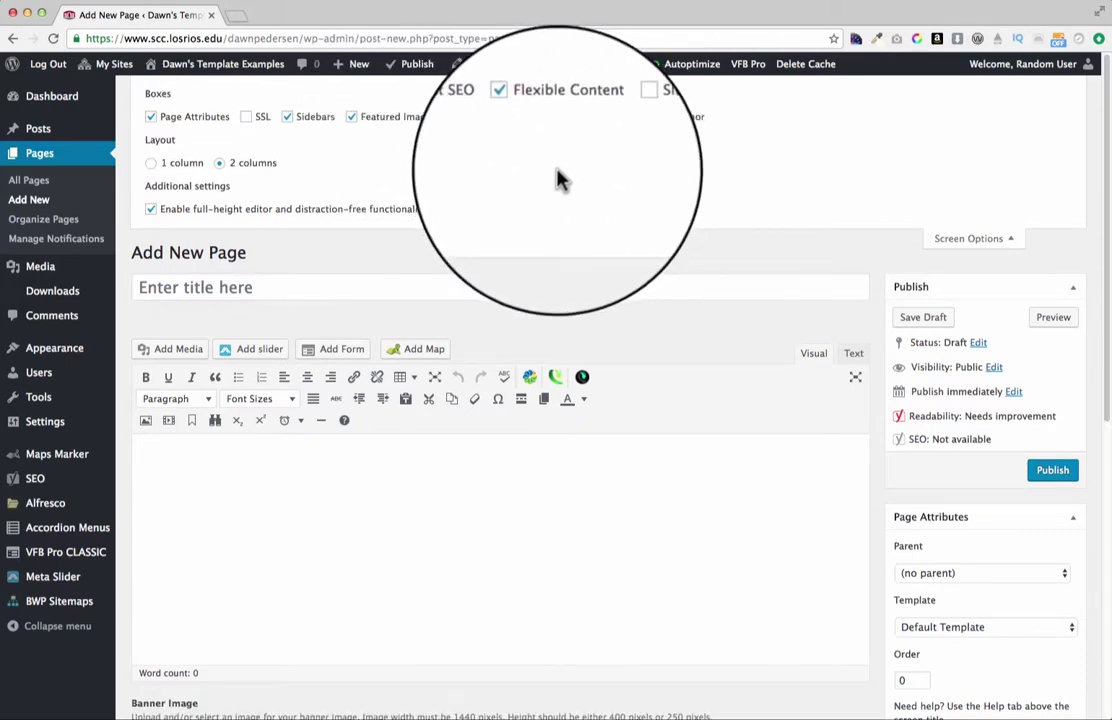
left_click(968, 240)
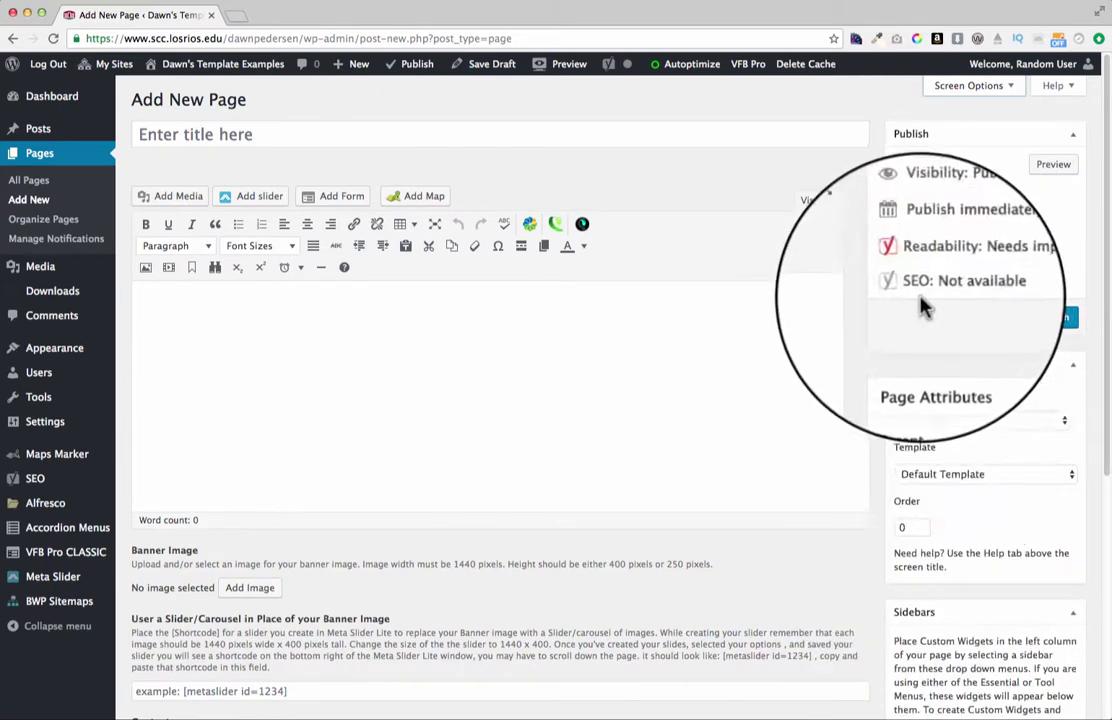
scroll(572, 580, "down", 8)
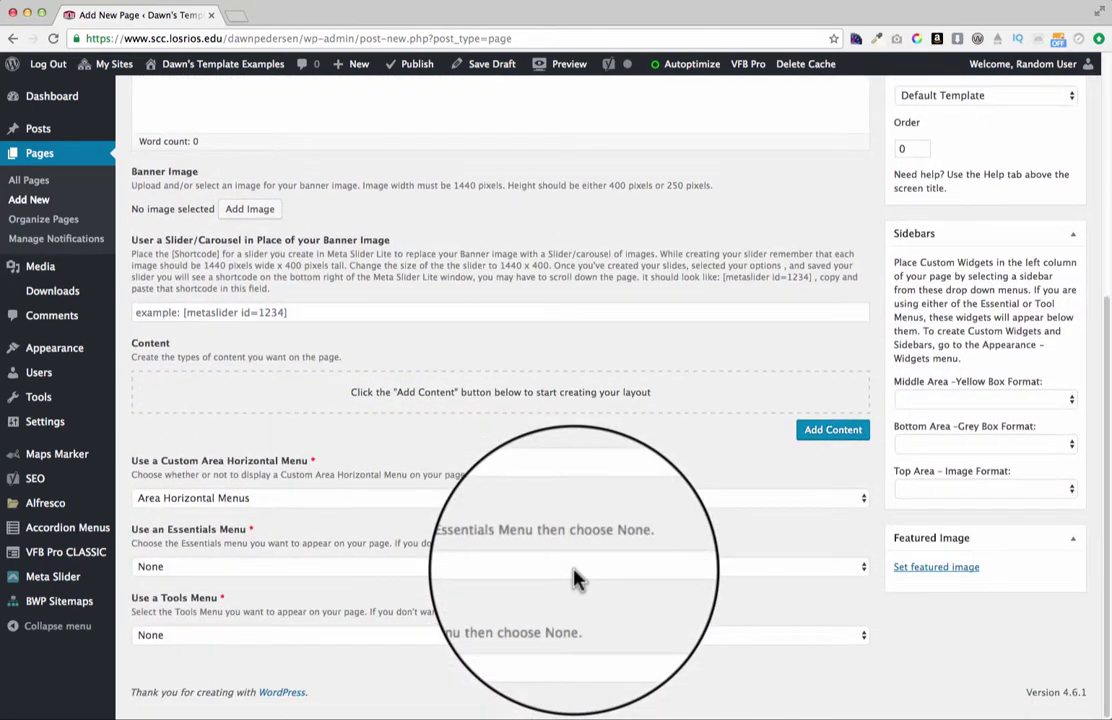
scroll(575, 578, "up", 8)
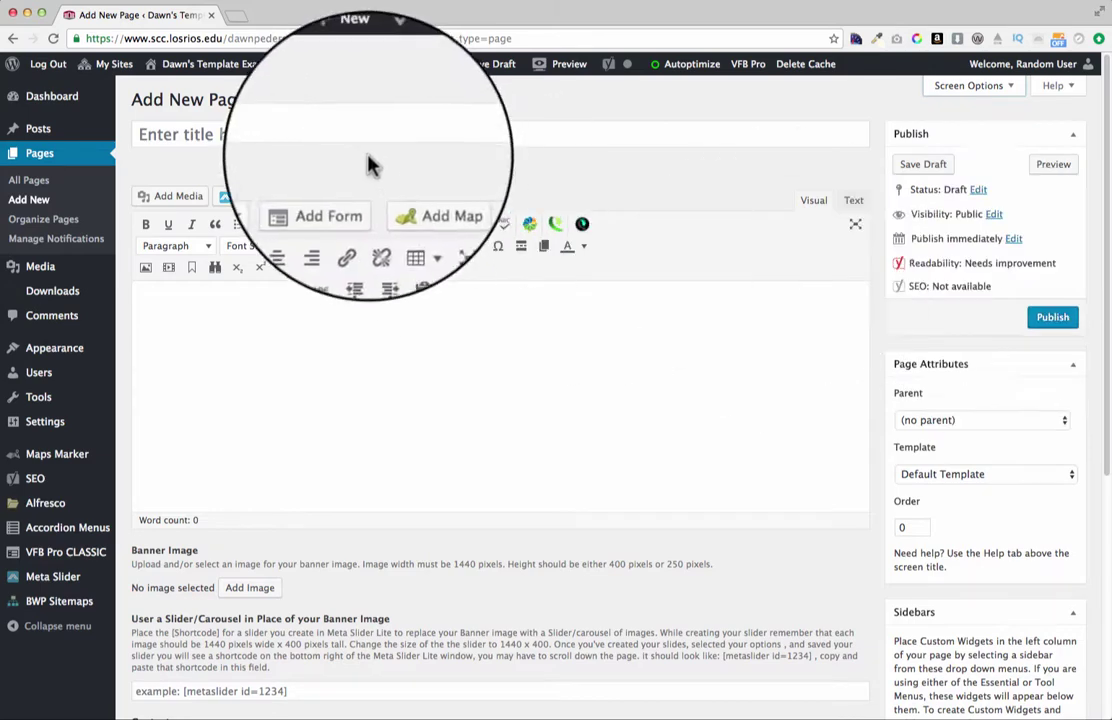
Enter 'Rabbits' as the page title, then select all the article text in rabbit.txt
left_click(232, 131)
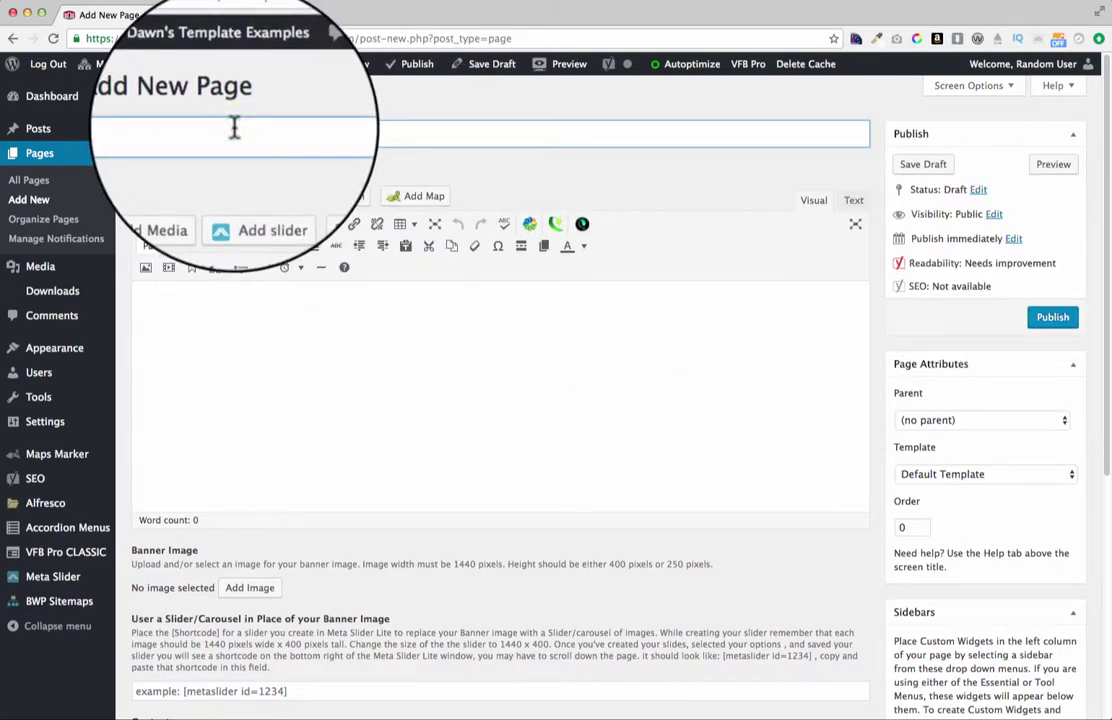
type("Rabb")
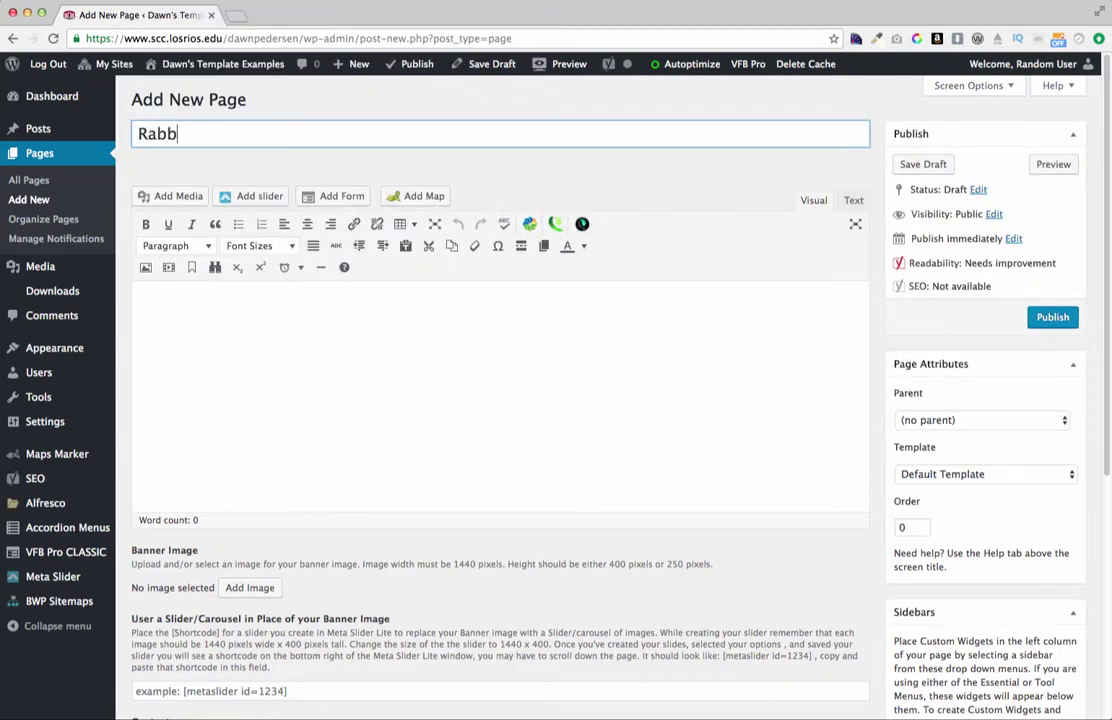
type("its")
key("super+Tab")
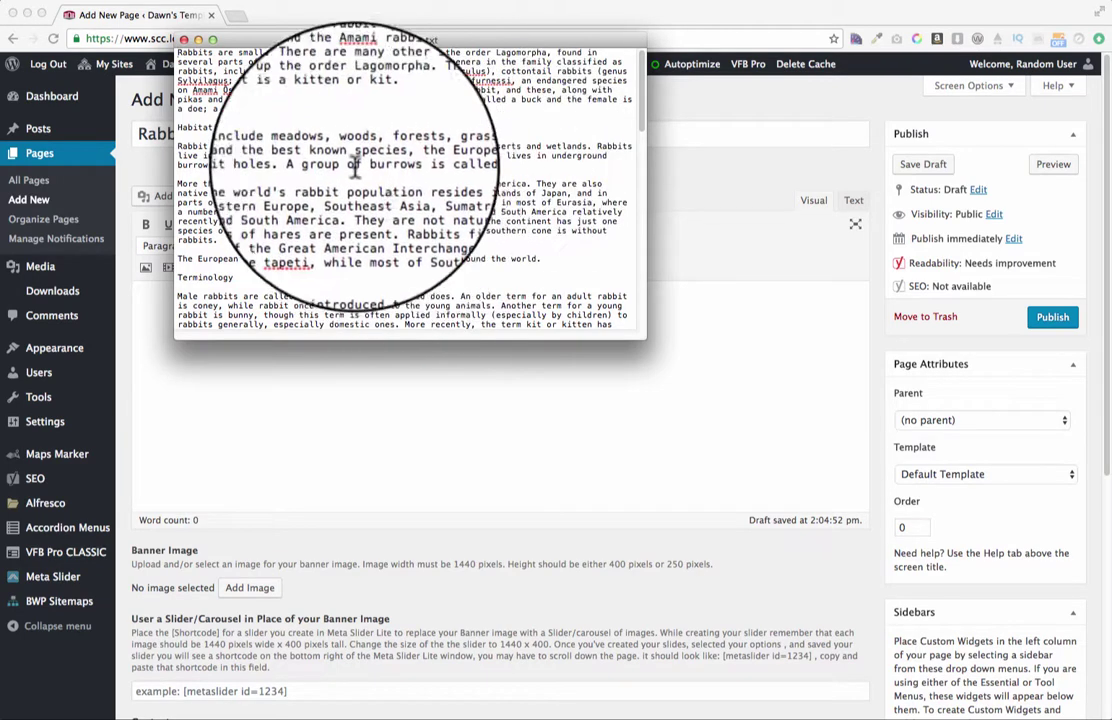
left_click(183, 40)
left_click_drag(180, 52, 556, 407)
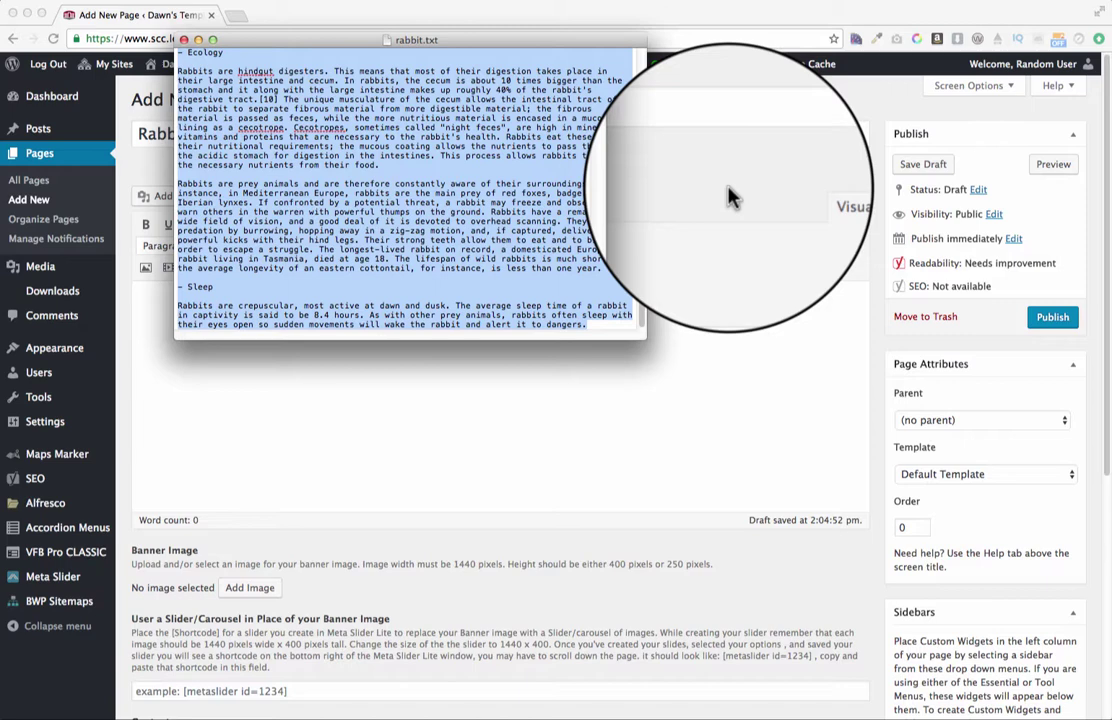
Paste the rabbit article into the empty page body and scroll to check it
left_click(727, 187)
left_click(163, 270)
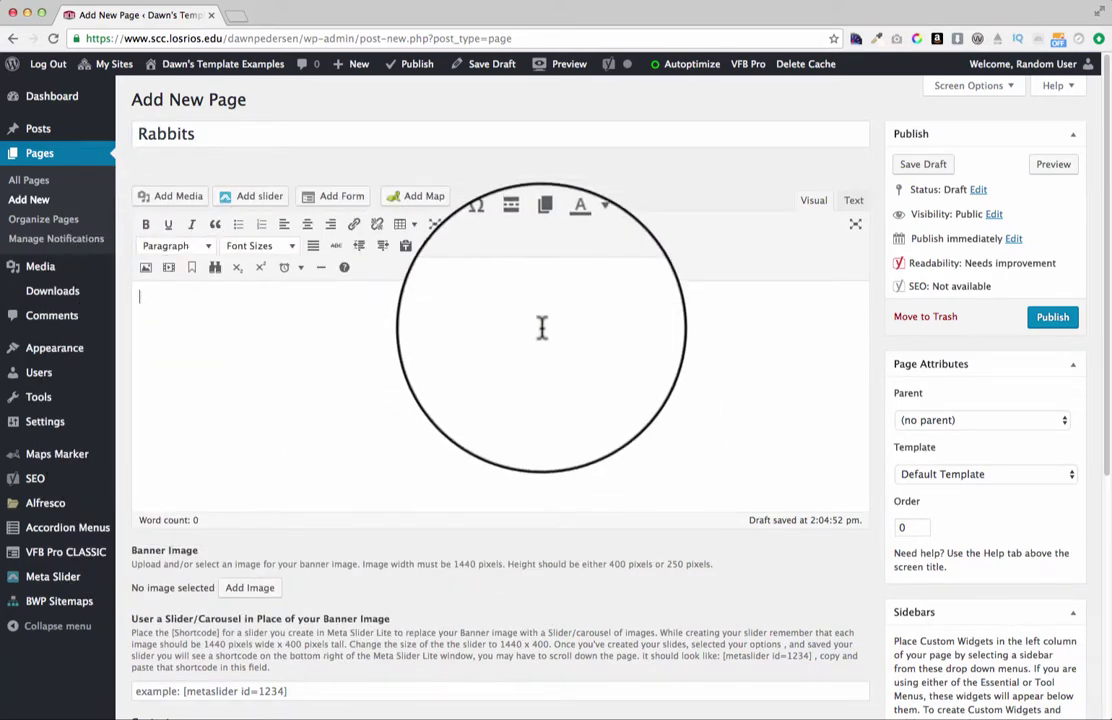
key("super+v")
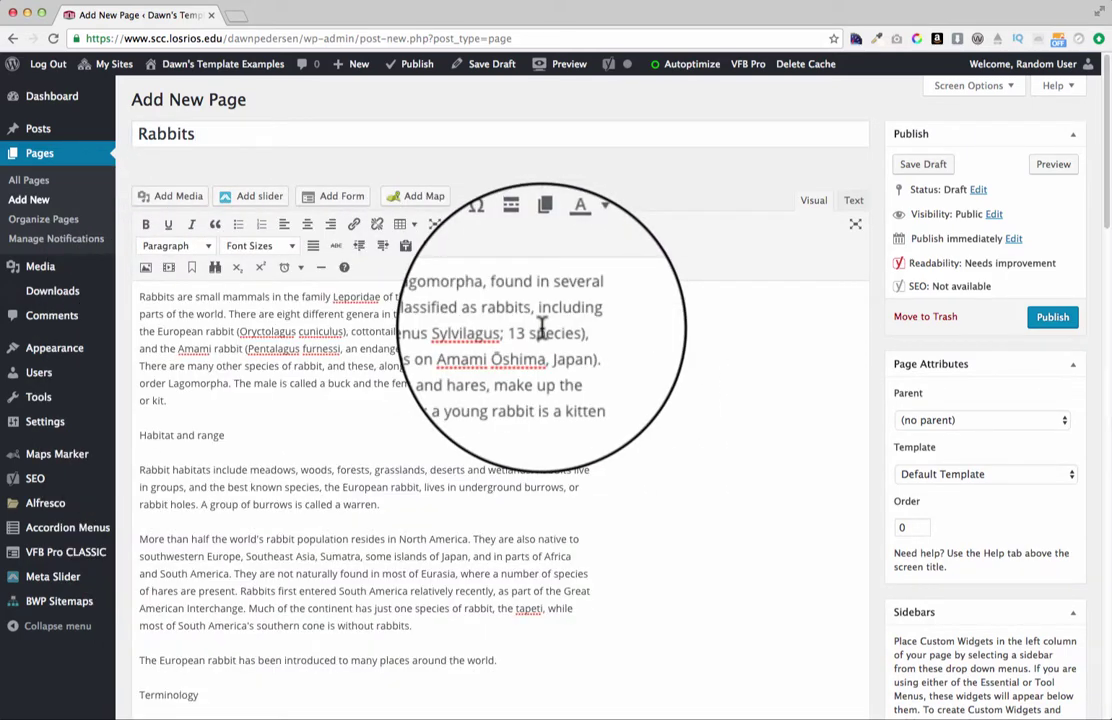
scroll(496, 398, "down", 10)
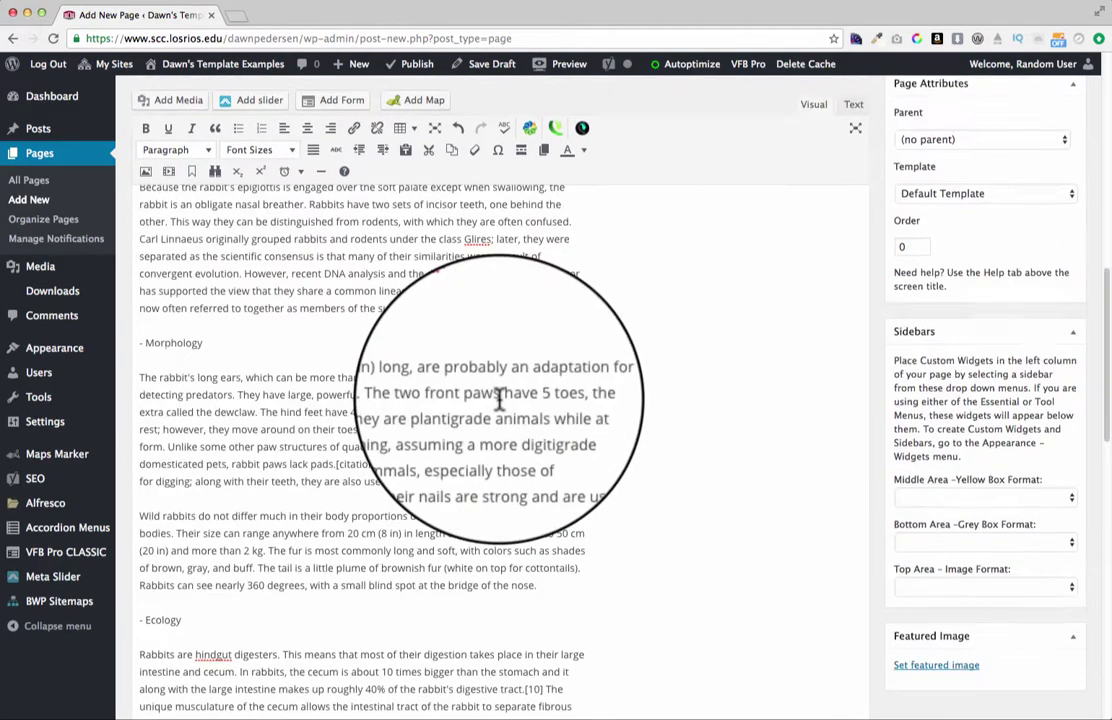
scroll(500, 400, "down", 10)
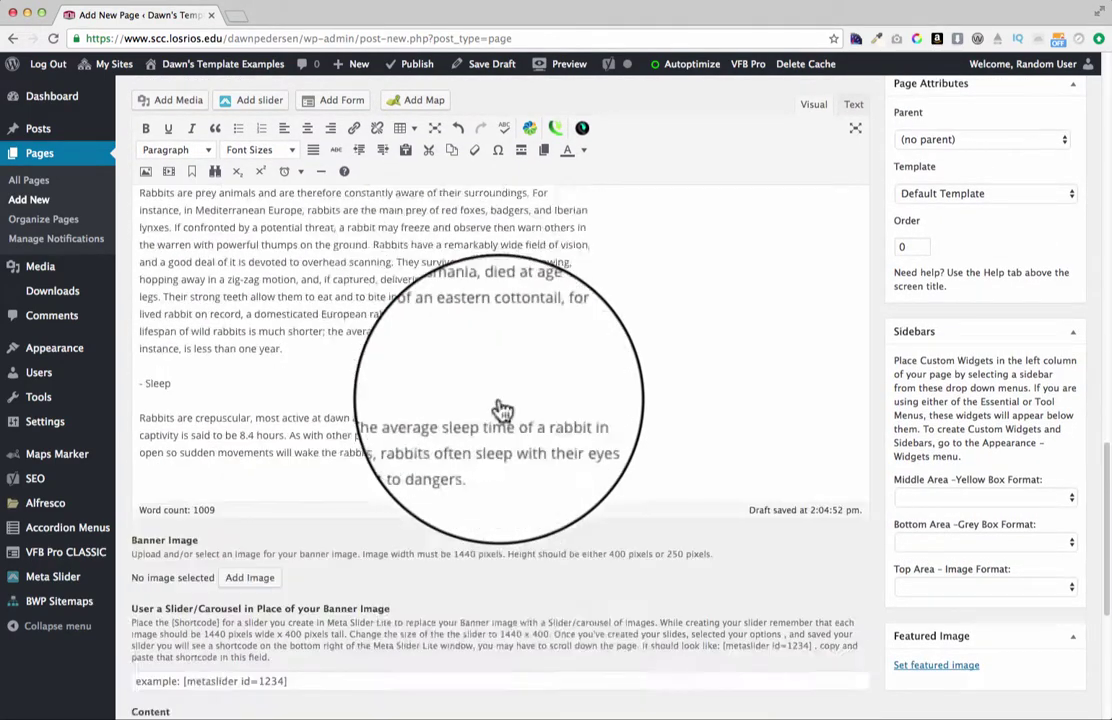
scroll(500, 405, "down", 3)
scroll(500, 402, "up", 10)
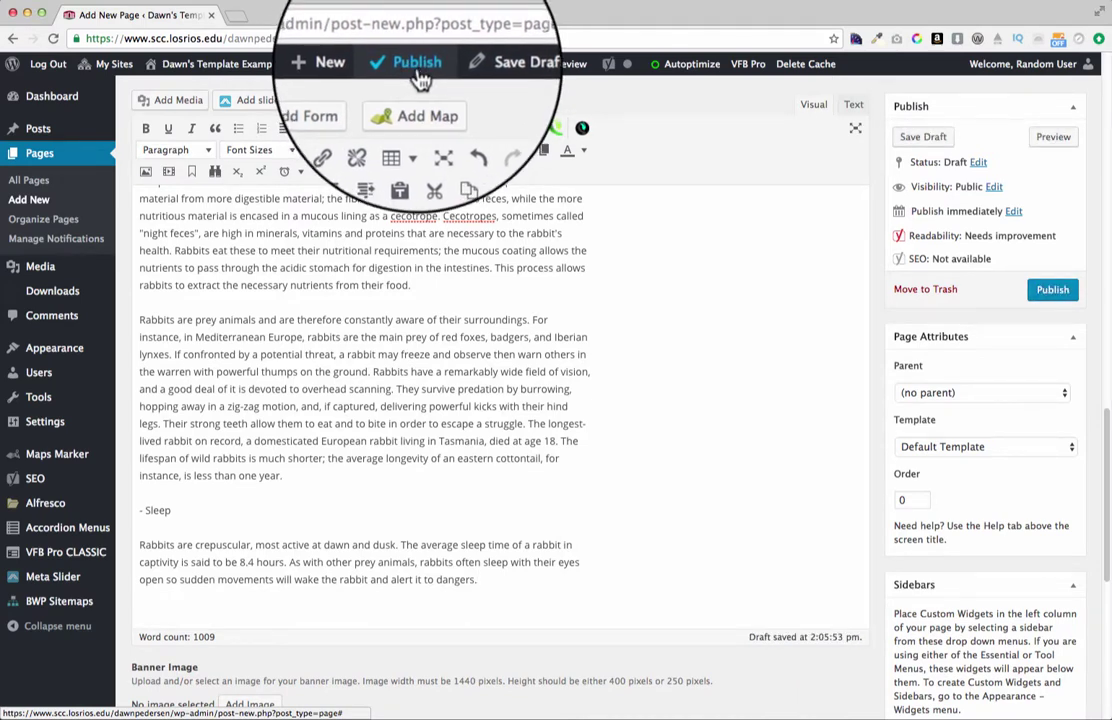
Publish the Rabbits page and open its live View page link in a new tab
left_click(418, 66)
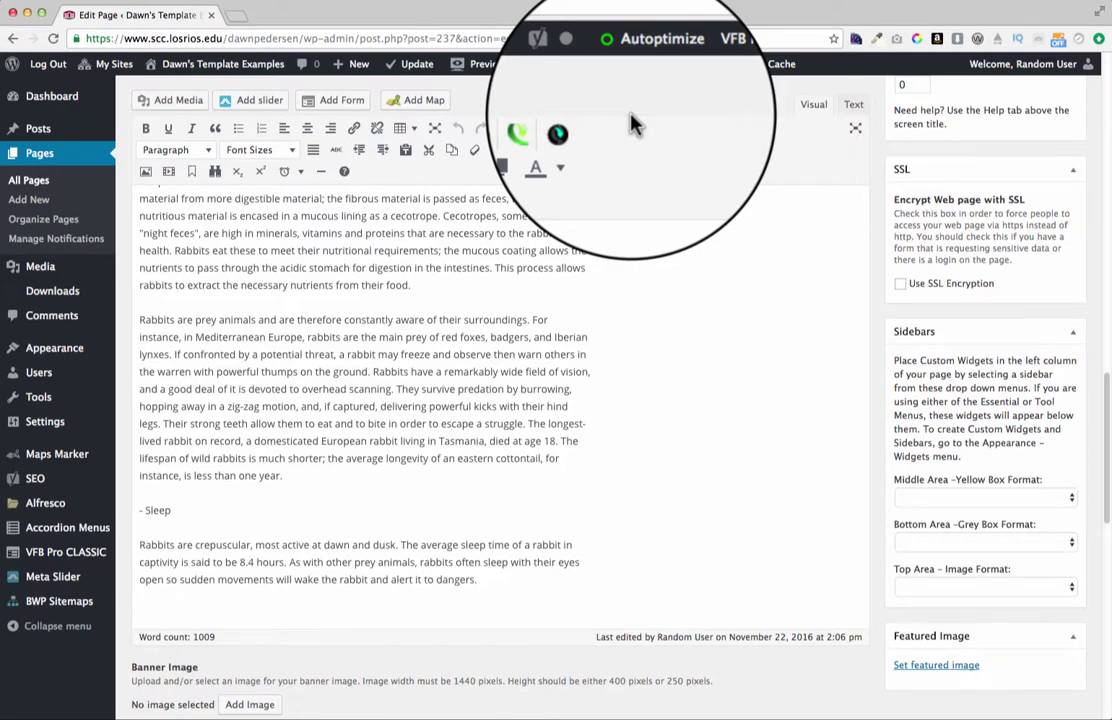
scroll(697, 130, "up", 10)
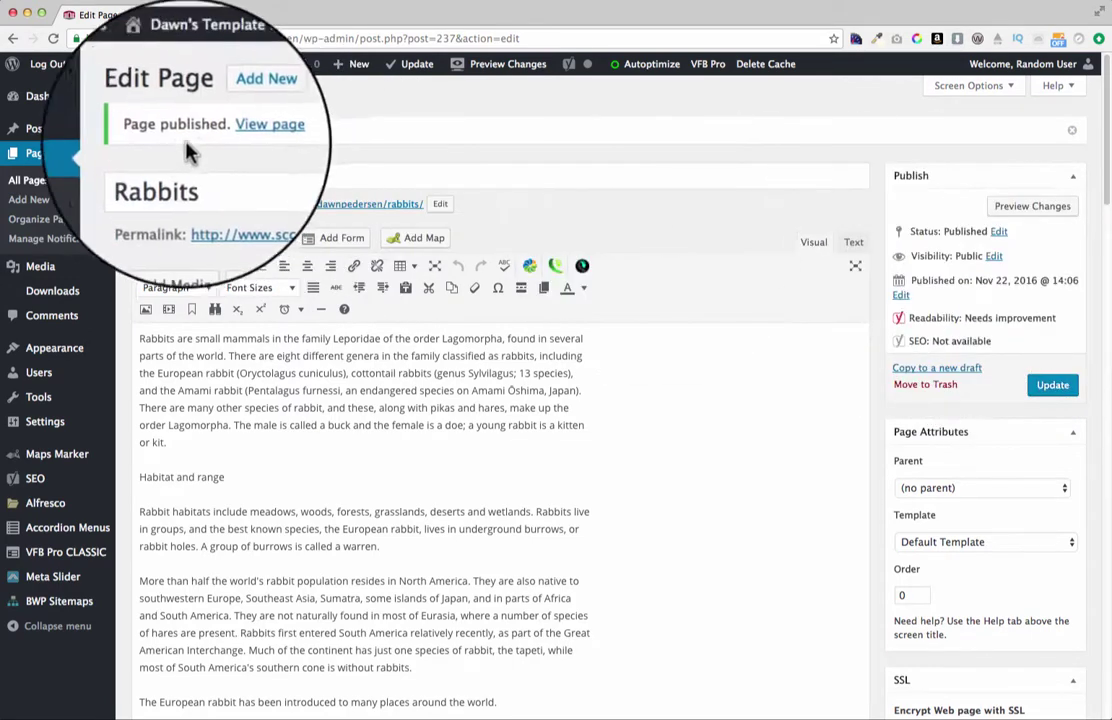
right_click(251, 141)
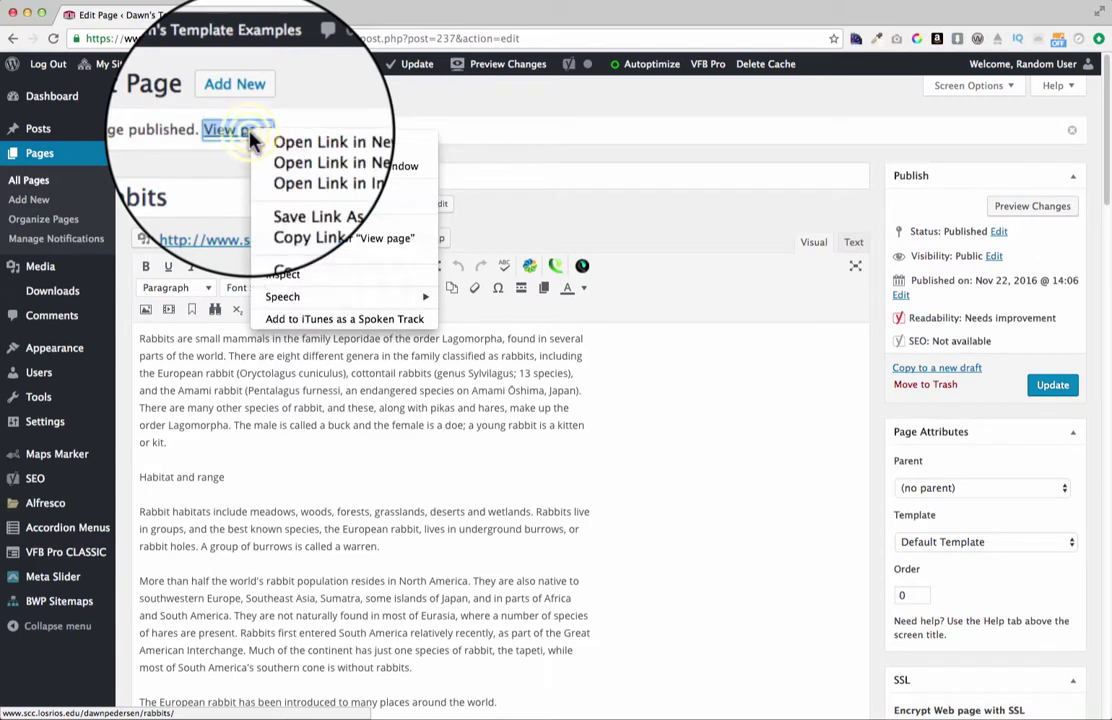
left_click(313, 146)
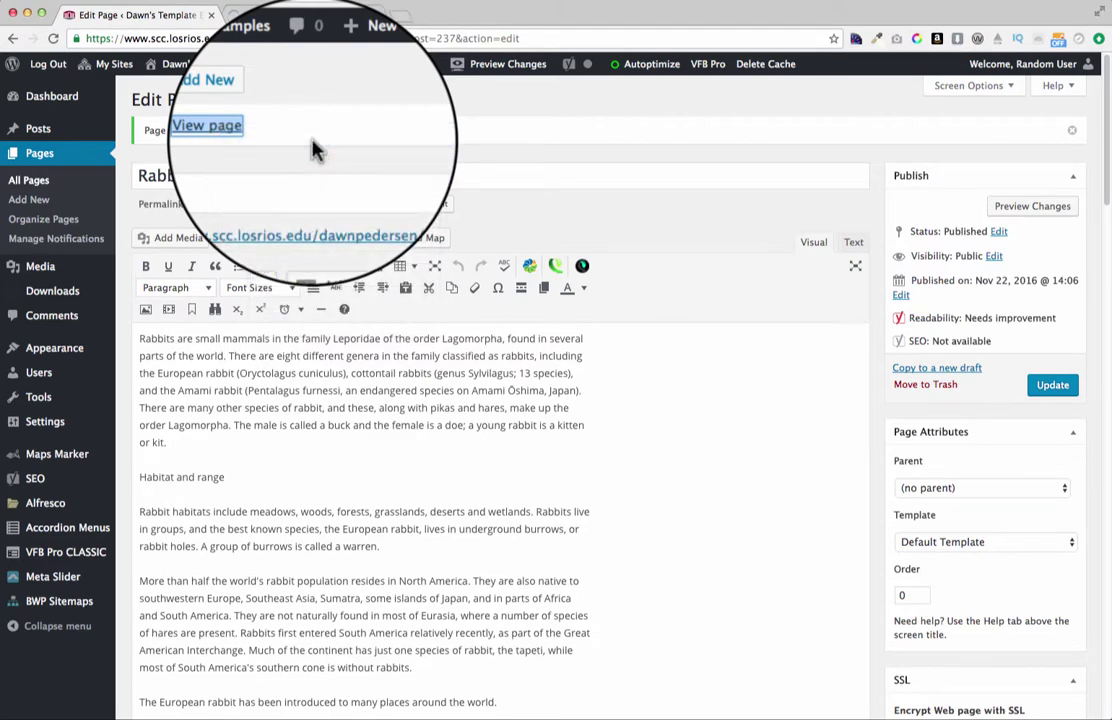
Scroll through the live Rabbits page, jump back to its top, and return to the Edit Page tab
left_click(300, 15)
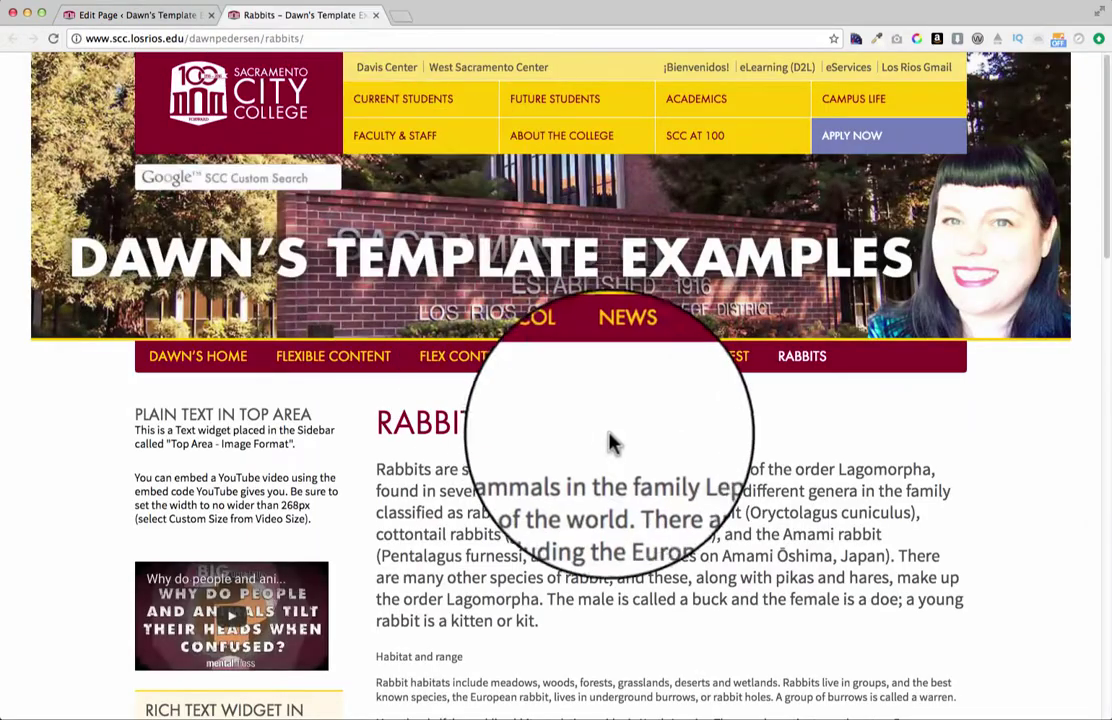
scroll(745, 470, "down", 8)
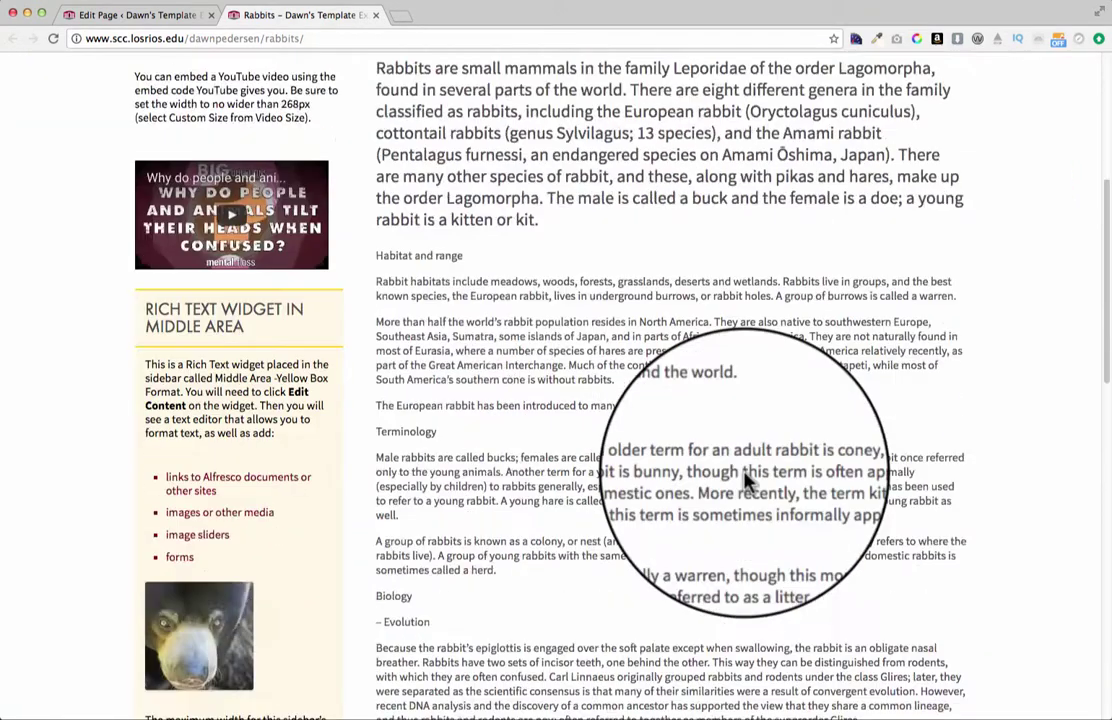
scroll(745, 475, "down", 1)
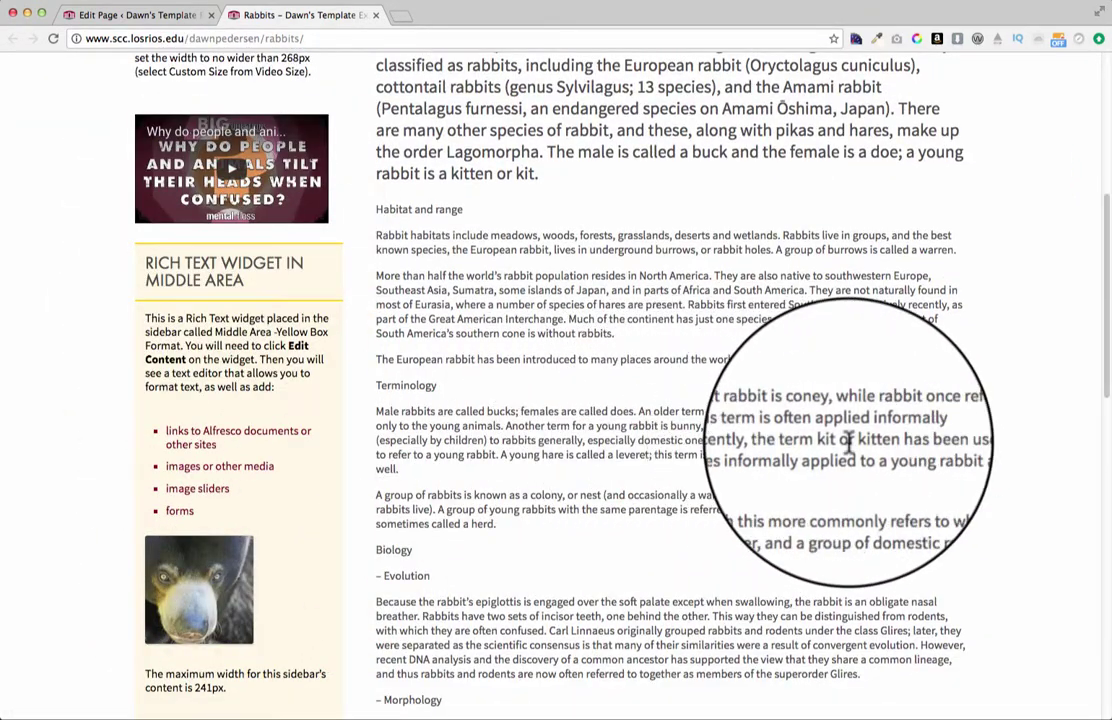
scroll(848, 440, "down", 15)
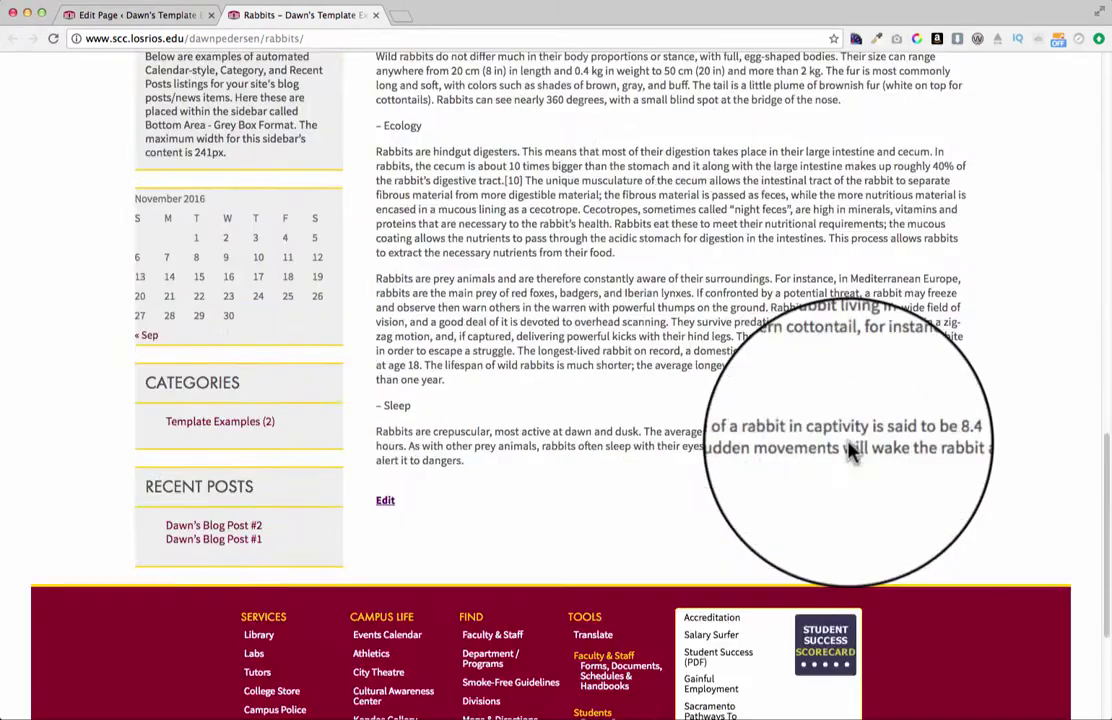
scroll(848, 452, "up", 20)
scroll(848, 447, "down", 2)
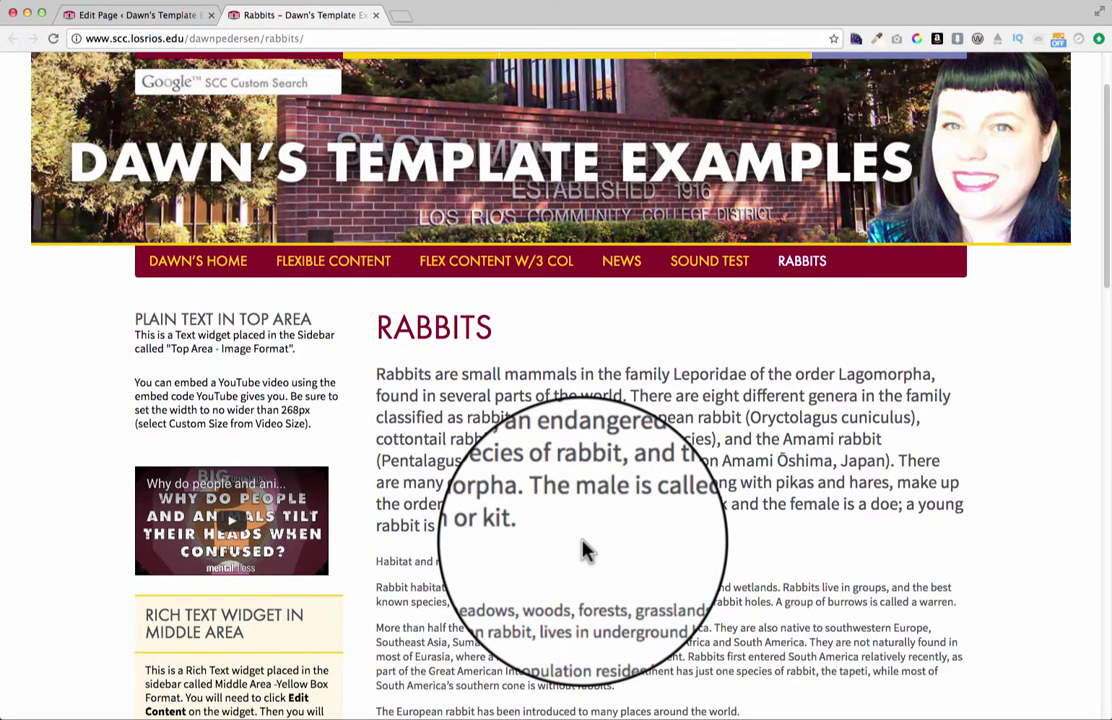
scroll(585, 548, "down", 10)
scroll(585, 548, "down", 11)
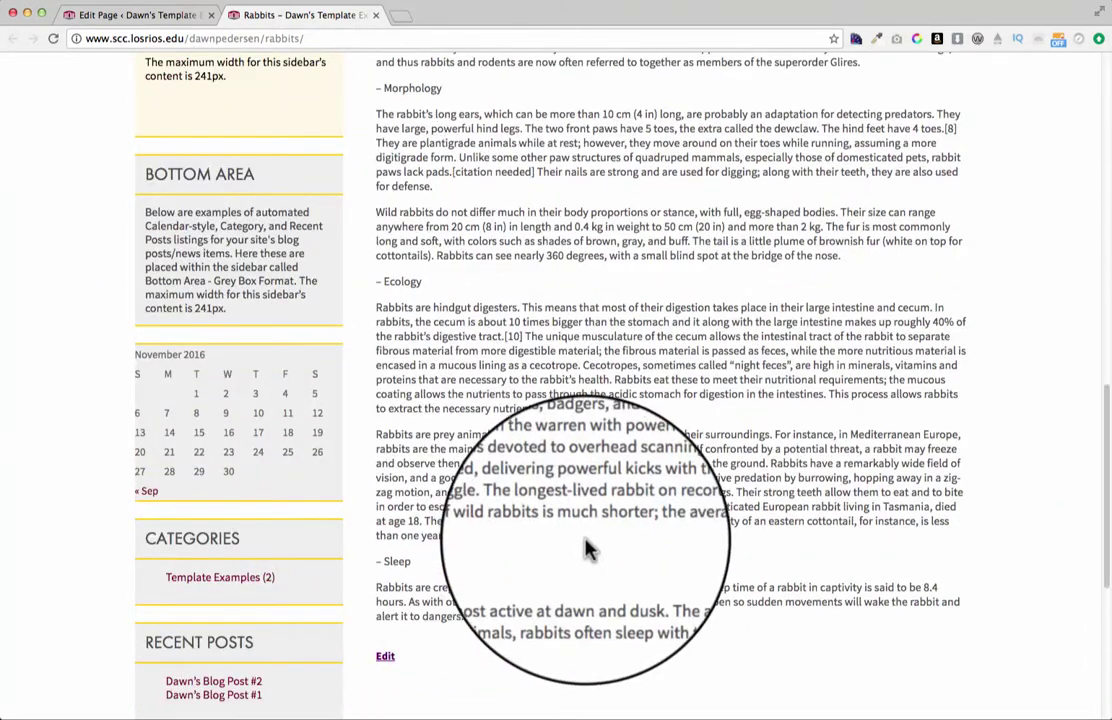
scroll(588, 547, "down", 7)
key("Home")
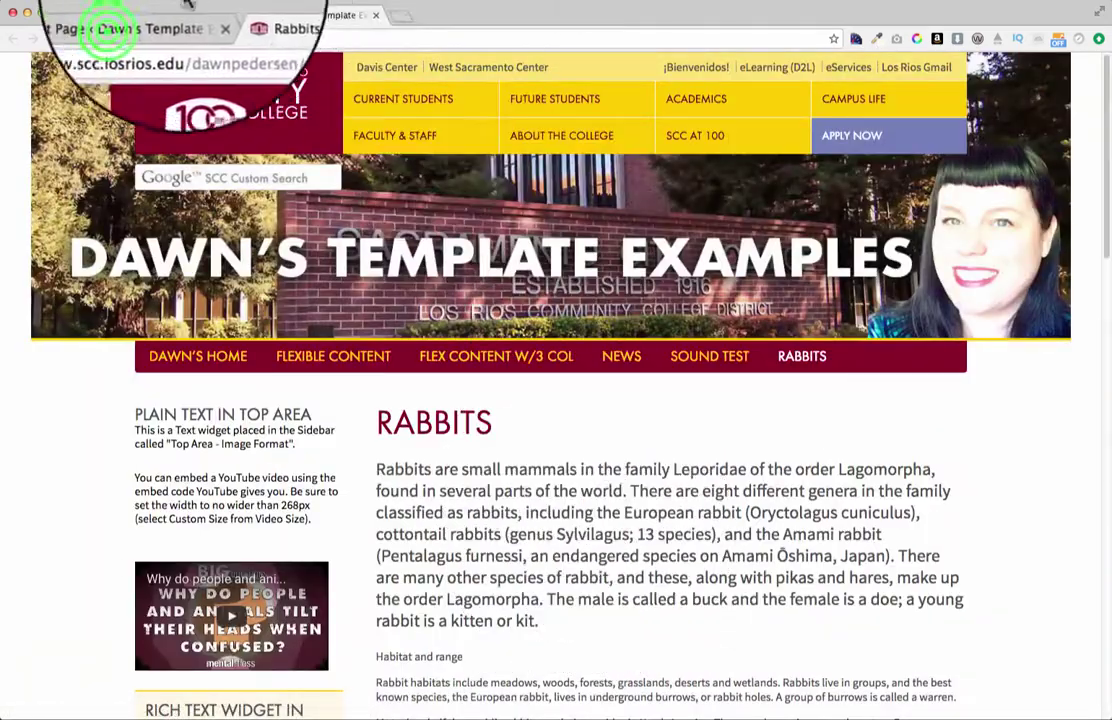
left_click(110, 15)
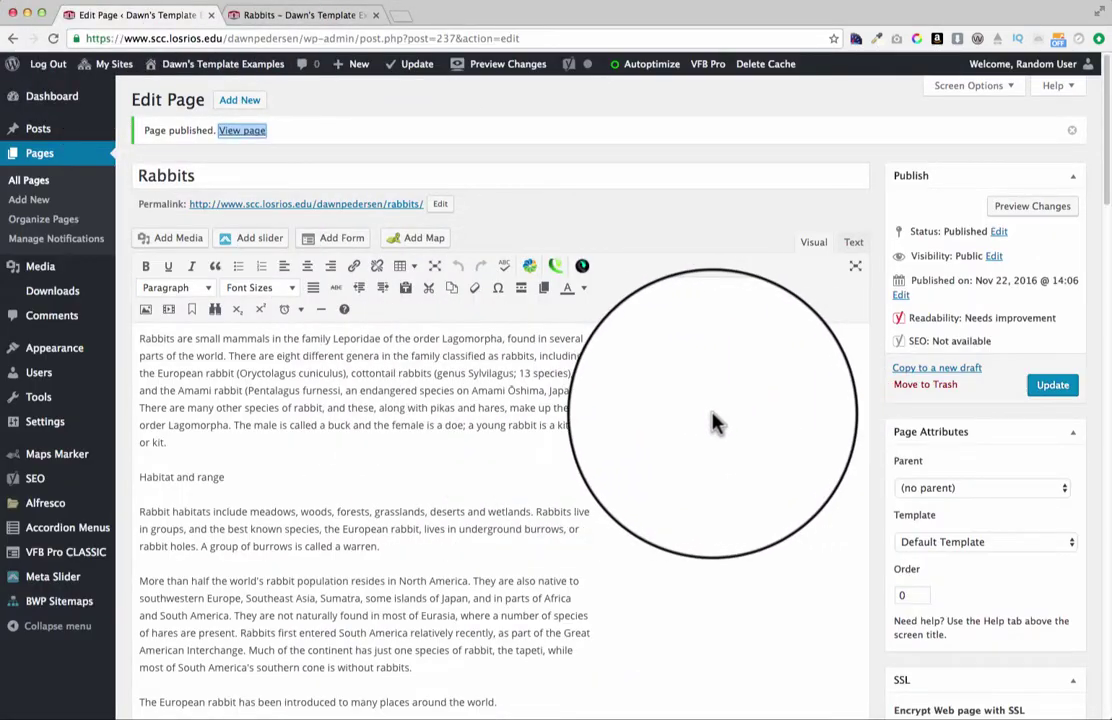